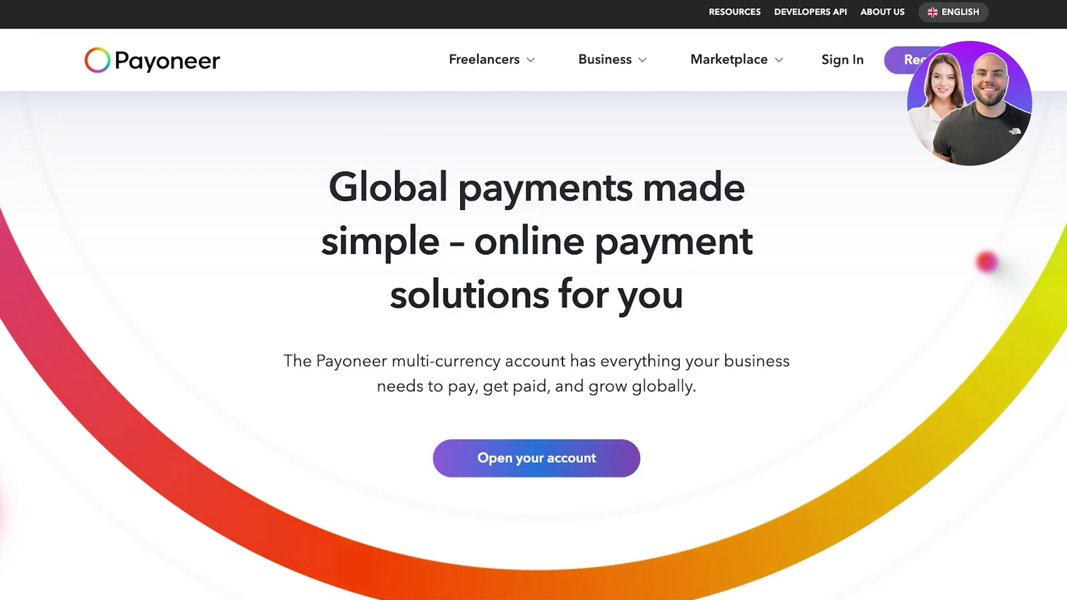
Dismiss the store account menu and open the store's Settings on the Payments page
{"action": "scroll", "coordinate": [987, 262], "scroll_direction": "down", "scroll_amount": 10}
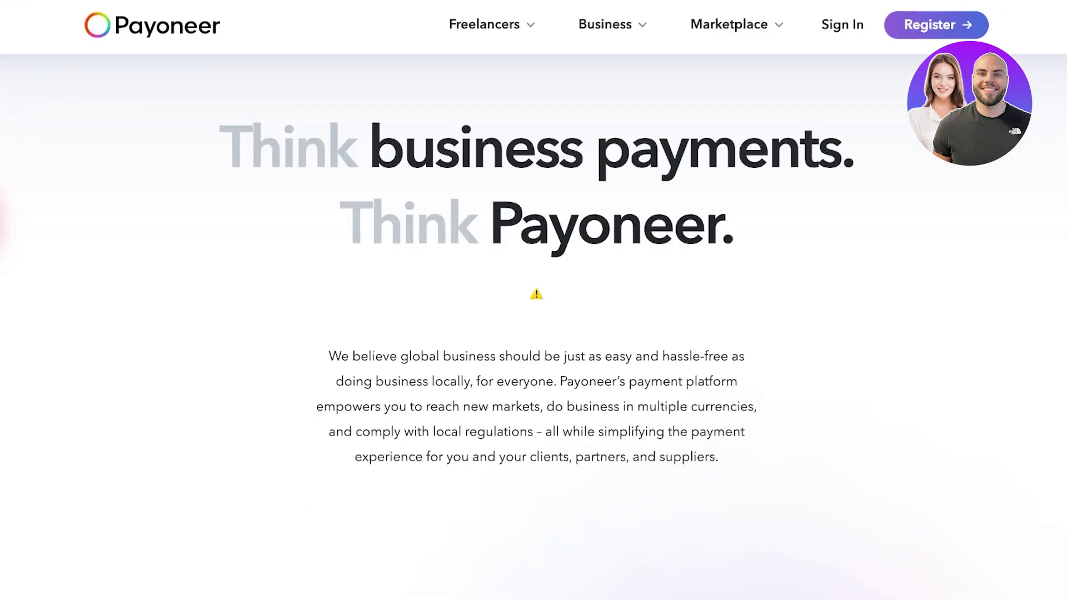
{"action": "scroll", "coordinate": [533, 344], "scroll_direction": "down", "scroll_amount": 1}
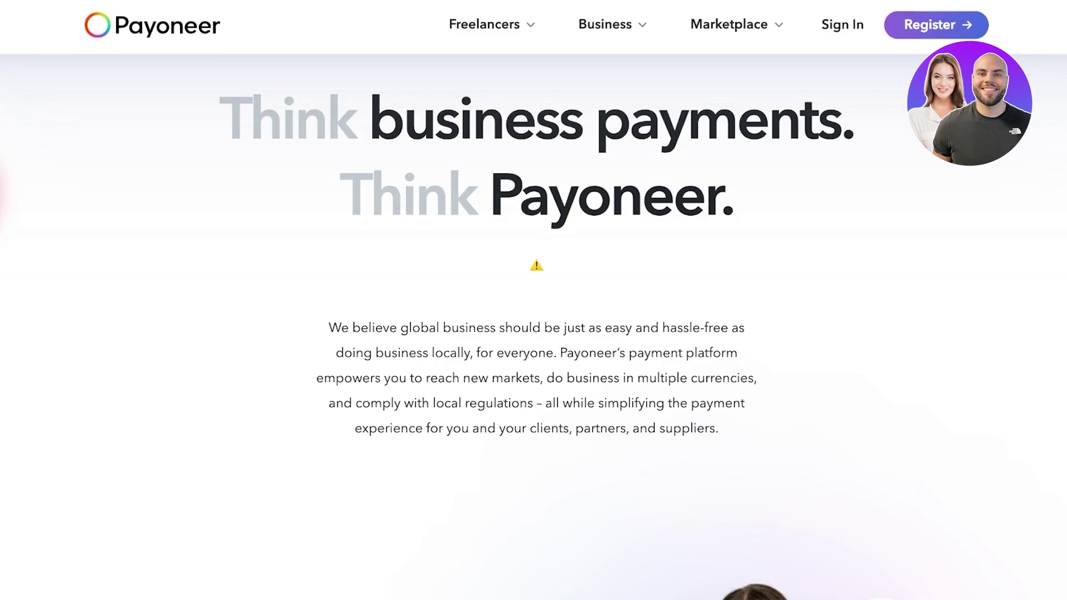
{"action": "scroll", "coordinate": [534, 328], "scroll_direction": "down", "scroll_amount": 7}
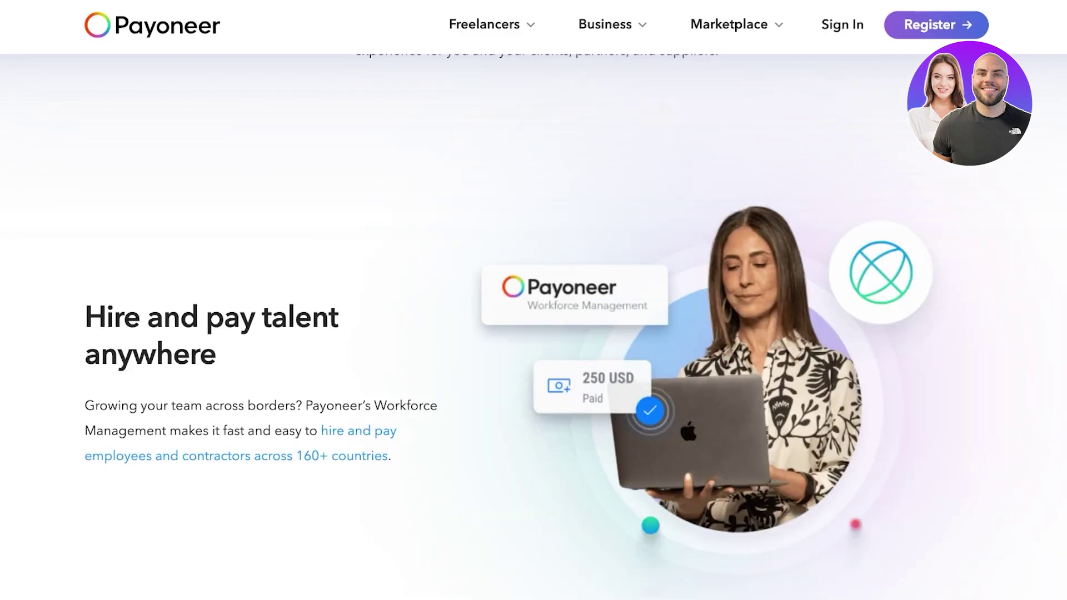
{"action": "scroll", "coordinate": [534, 328], "scroll_direction": "down", "scroll_amount": 1}
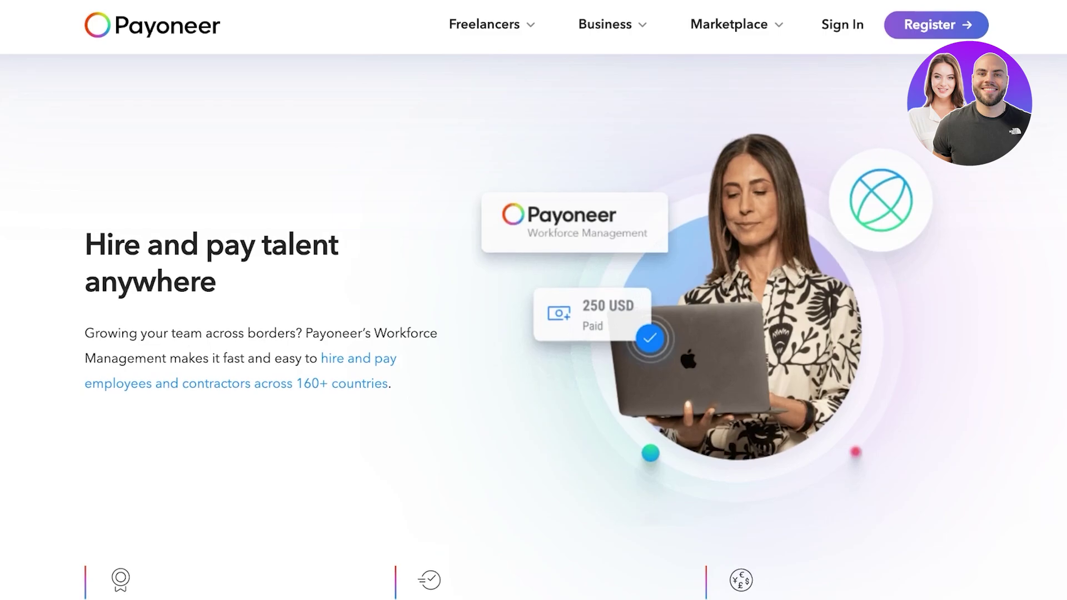
{"action": "scroll", "coordinate": [533, 328], "scroll_direction": "down", "scroll_amount": 3}
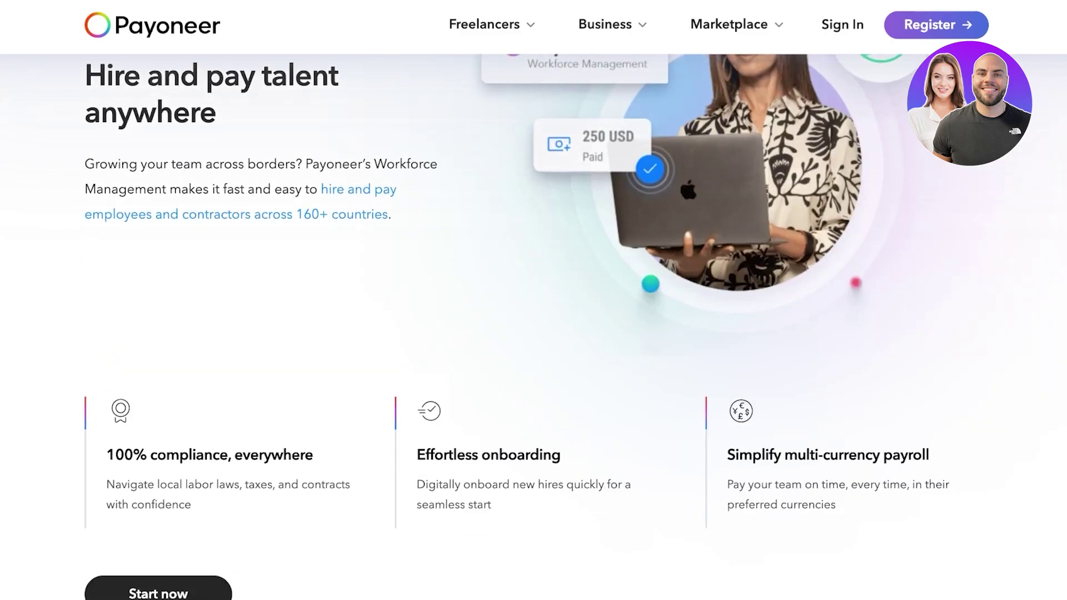
{"action": "scroll", "coordinate": [534, 328], "scroll_direction": "down", "scroll_amount": 2}
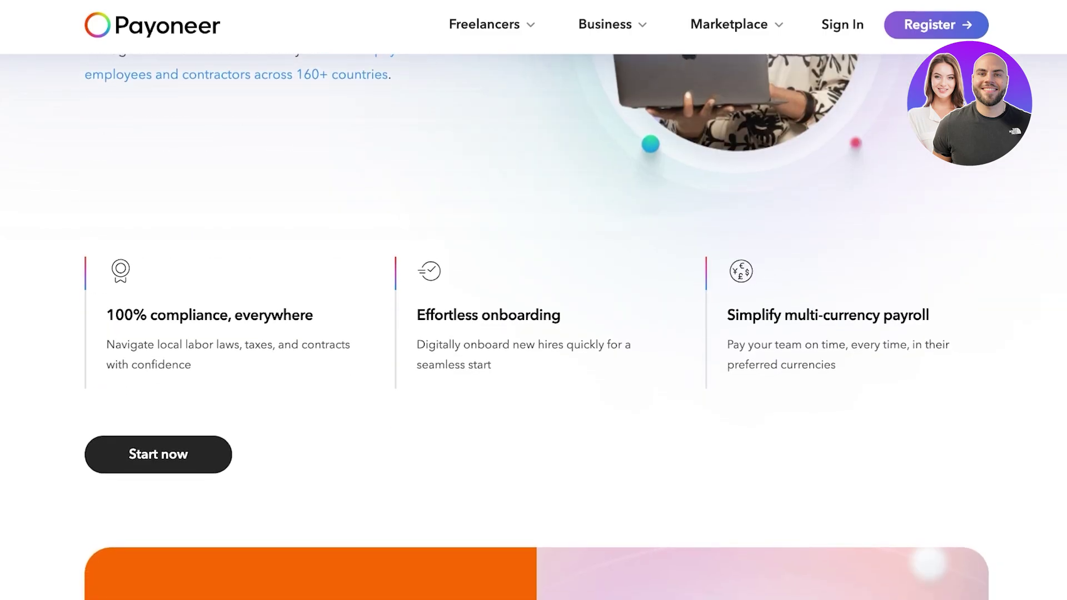
{"action": "scroll", "coordinate": [534, 328], "scroll_direction": "down", "scroll_amount": 2}
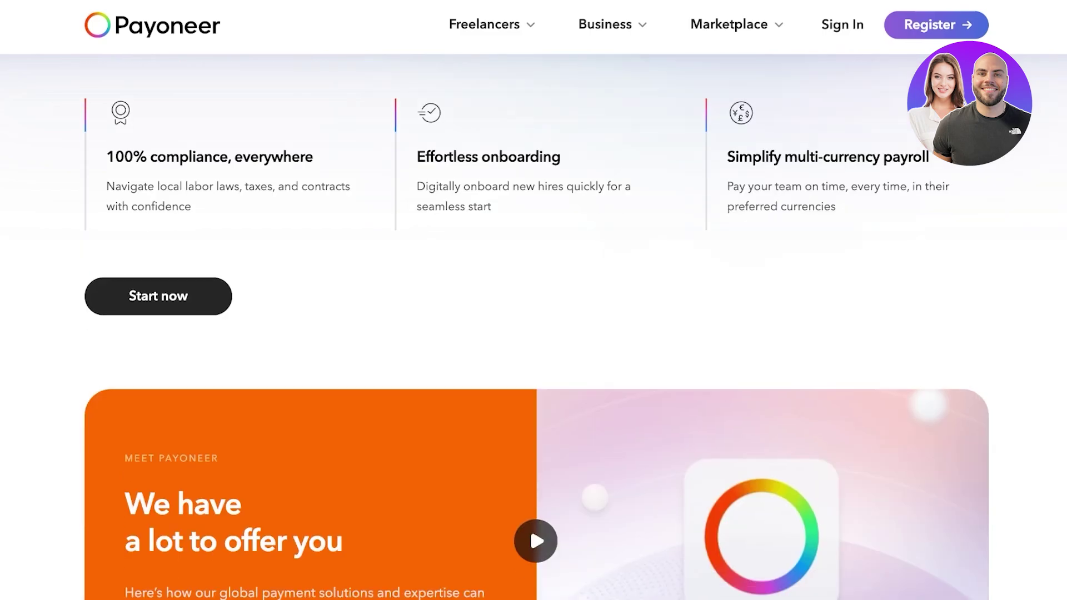
{"action": "scroll", "coordinate": [534, 328], "scroll_direction": "down", "scroll_amount": 5}
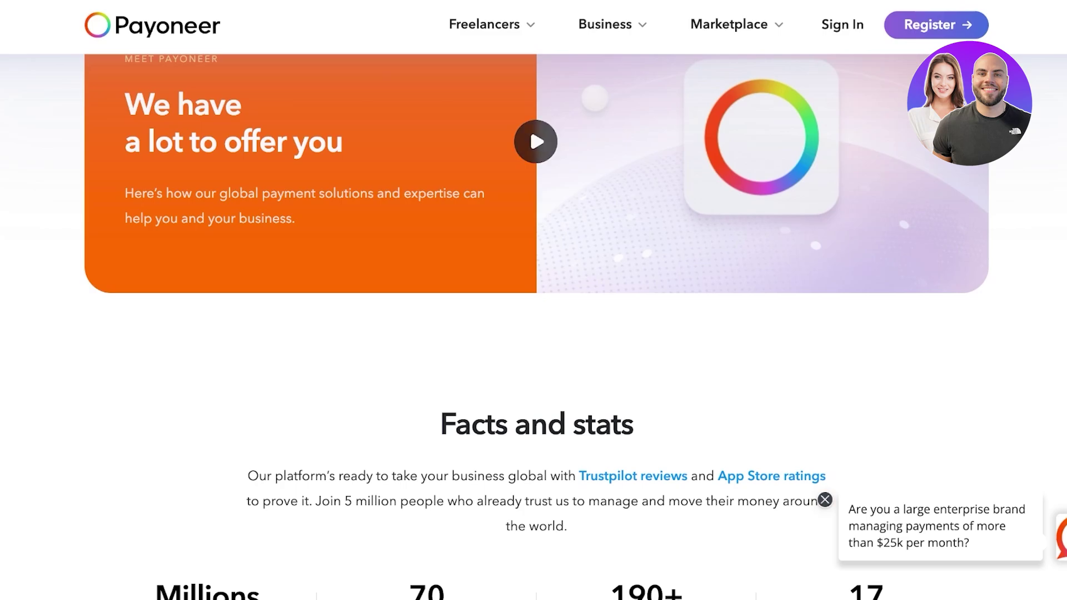
{"action": "scroll", "coordinate": [534, 328], "scroll_direction": "down", "scroll_amount": 4}
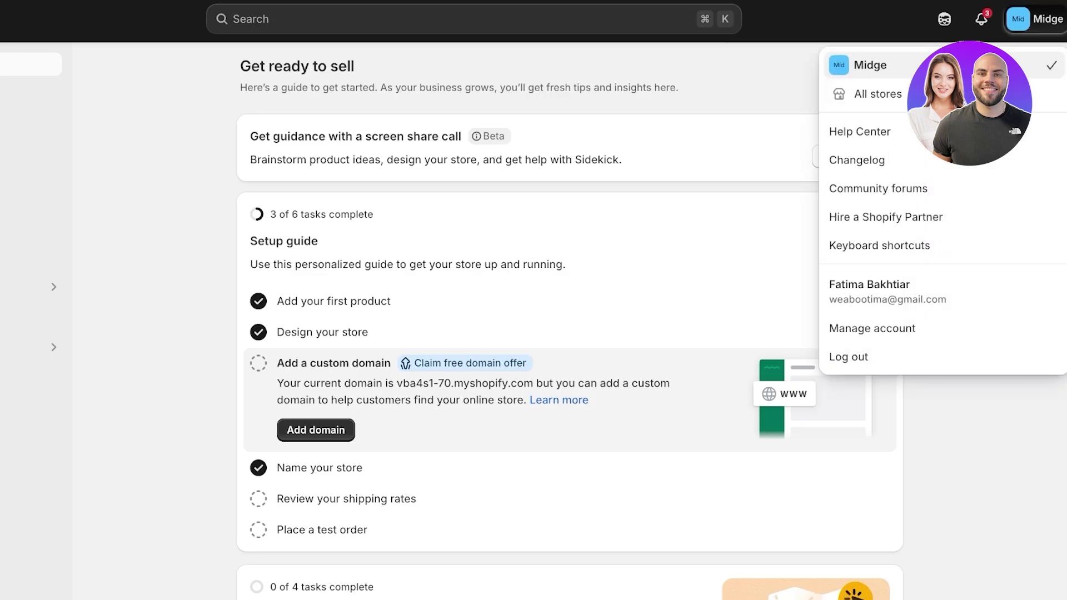
{"action": "key", "text": "Escape"}
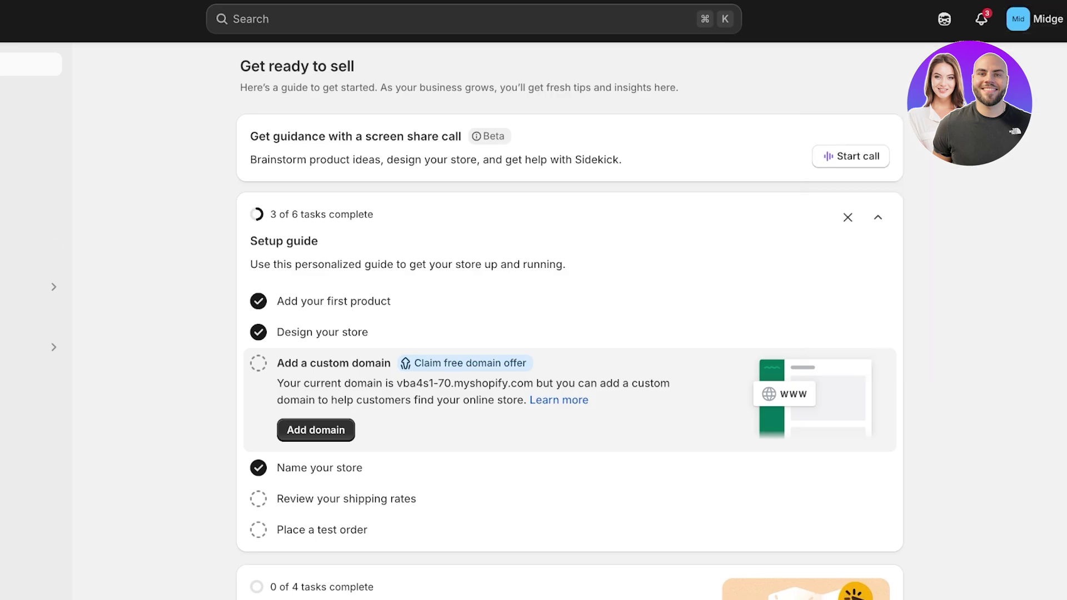
{"action": "left_click", "coordinate": [52, 584]}
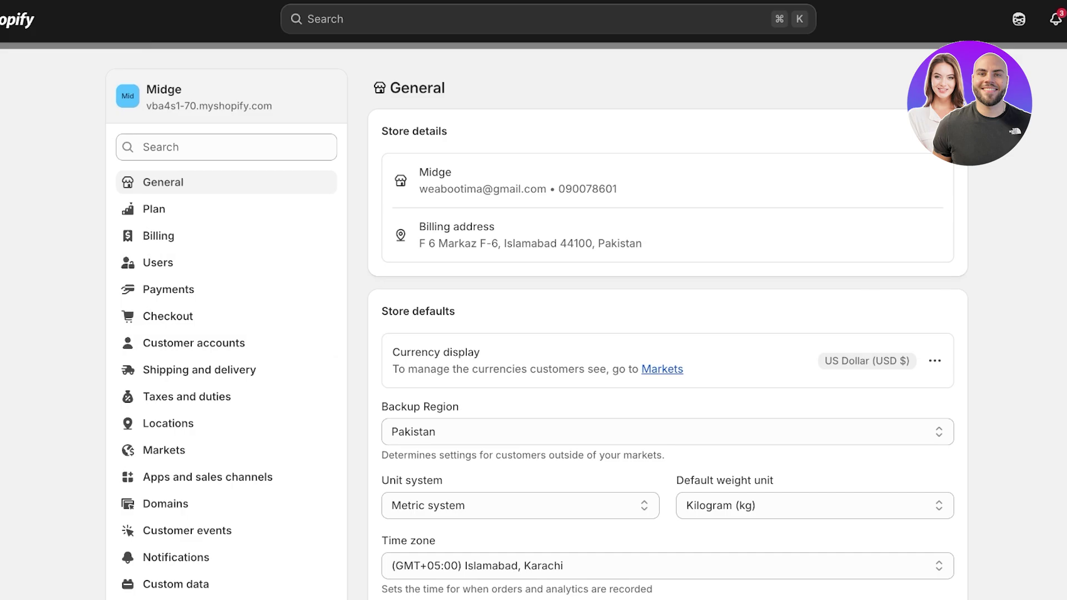
{"action": "left_click", "coordinate": [168, 289]}
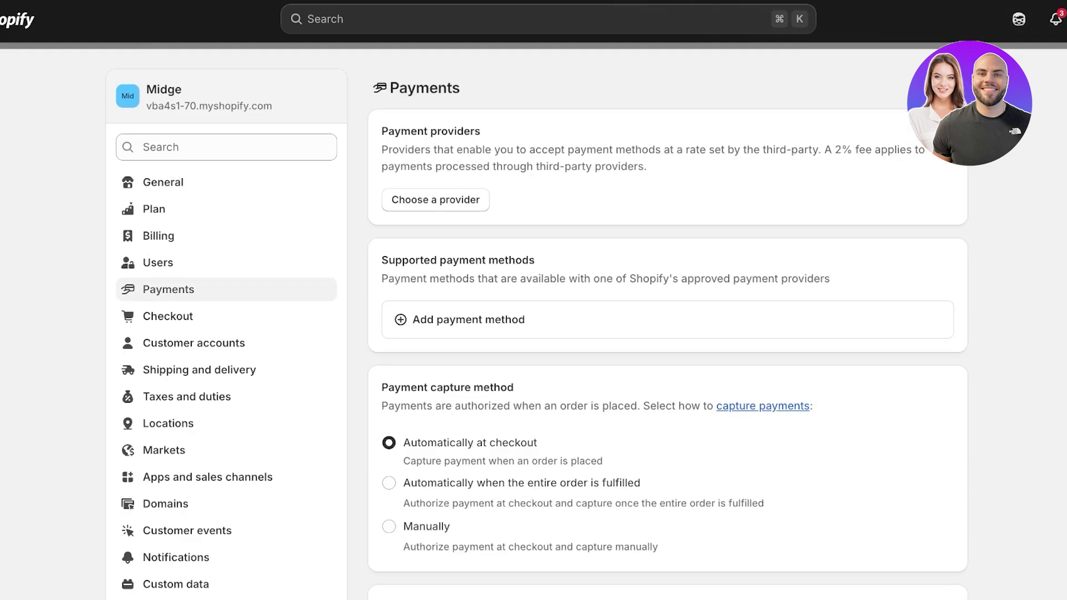
Filter third-party providers by 'payo' to check Payoneer Checkout Native Cards, then return to Payments
{"action": "left_click", "coordinate": [435, 199]}
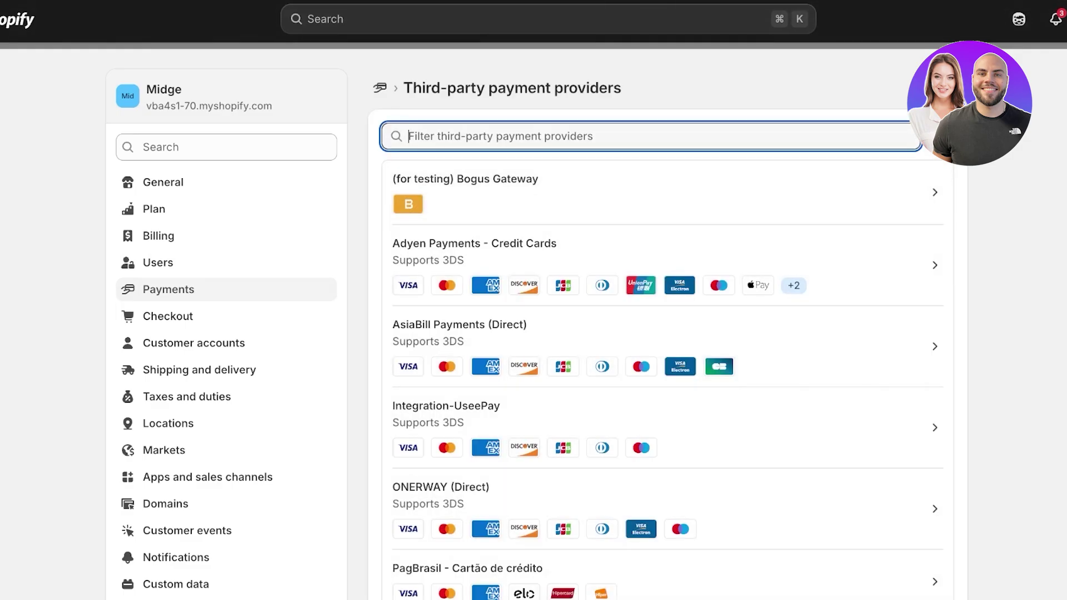
{"action": "type", "text": "payo"}
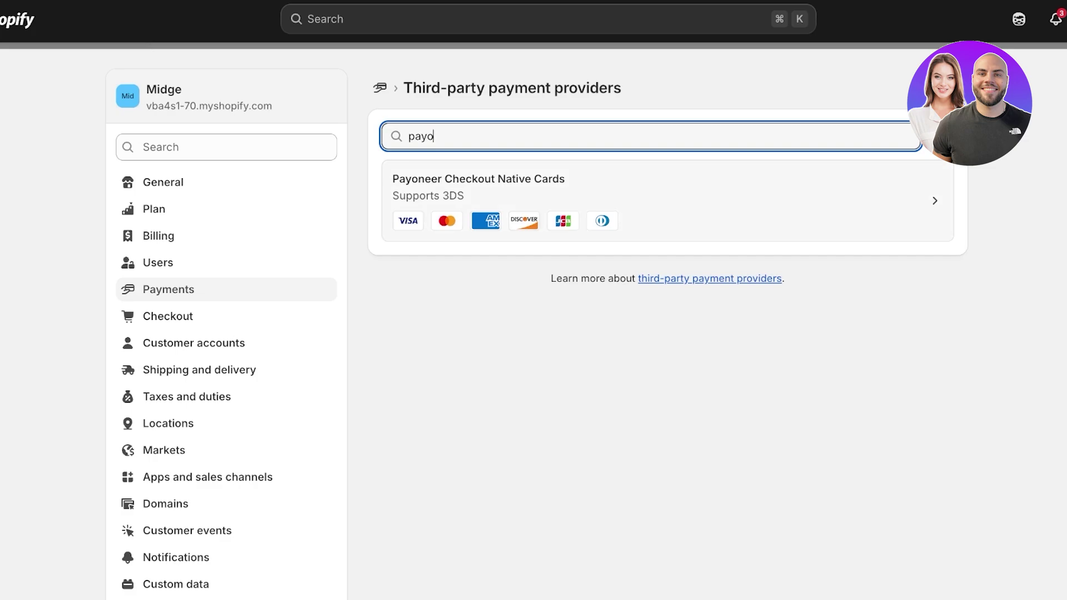
{"action": "key", "text": "Return"}
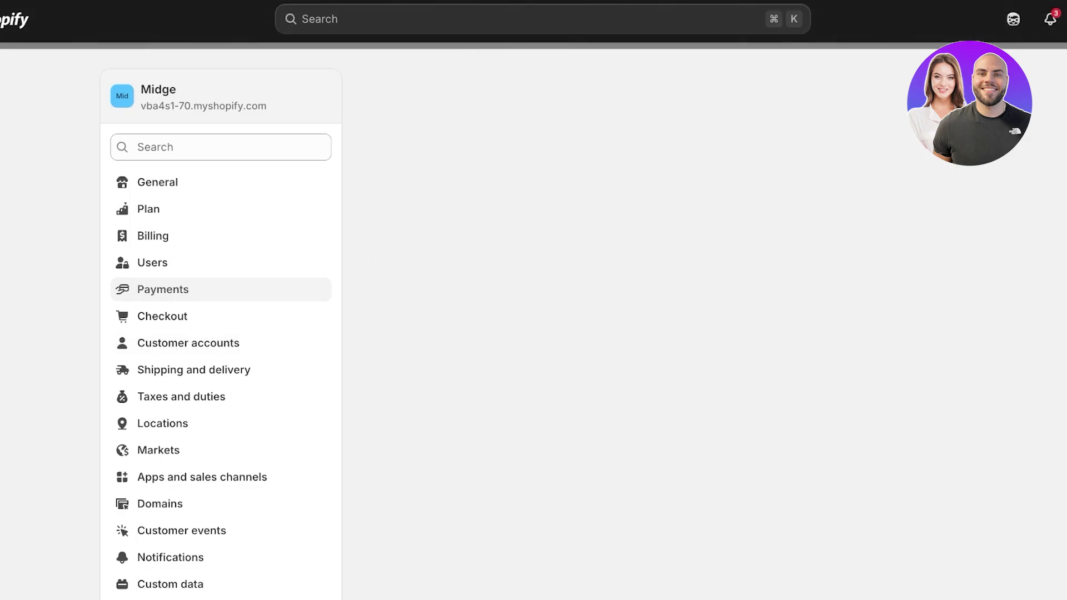
Under Add payment method, search by provider for 'payoneer' and pick Payoneer Checkout (2% fee)
{"action": "scroll", "coordinate": [532, 325], "scroll_direction": "down", "scroll_amount": 1}
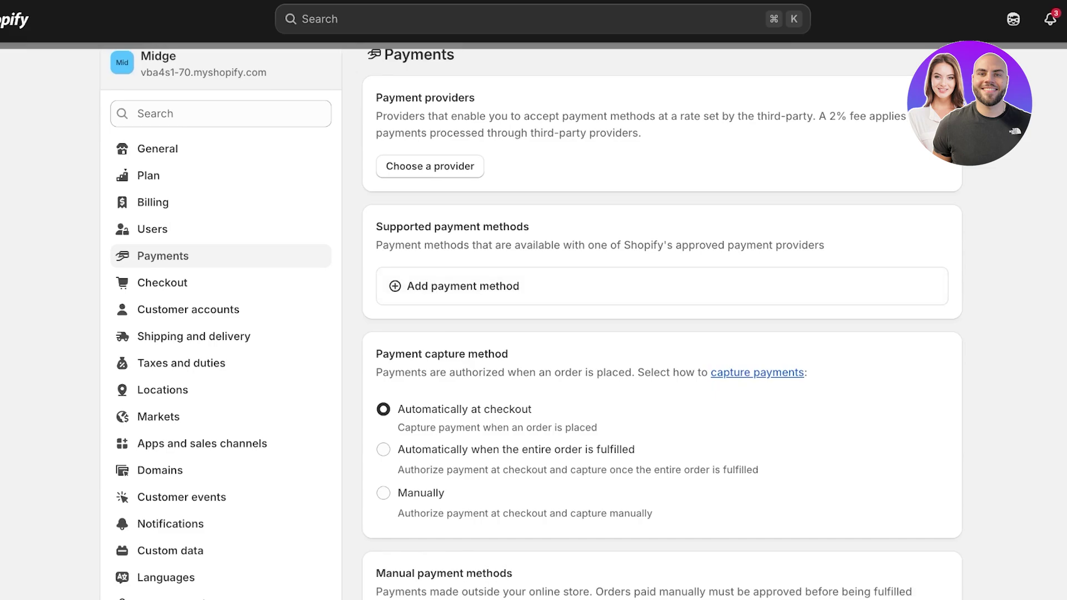
{"action": "left_click", "coordinate": [463, 286]}
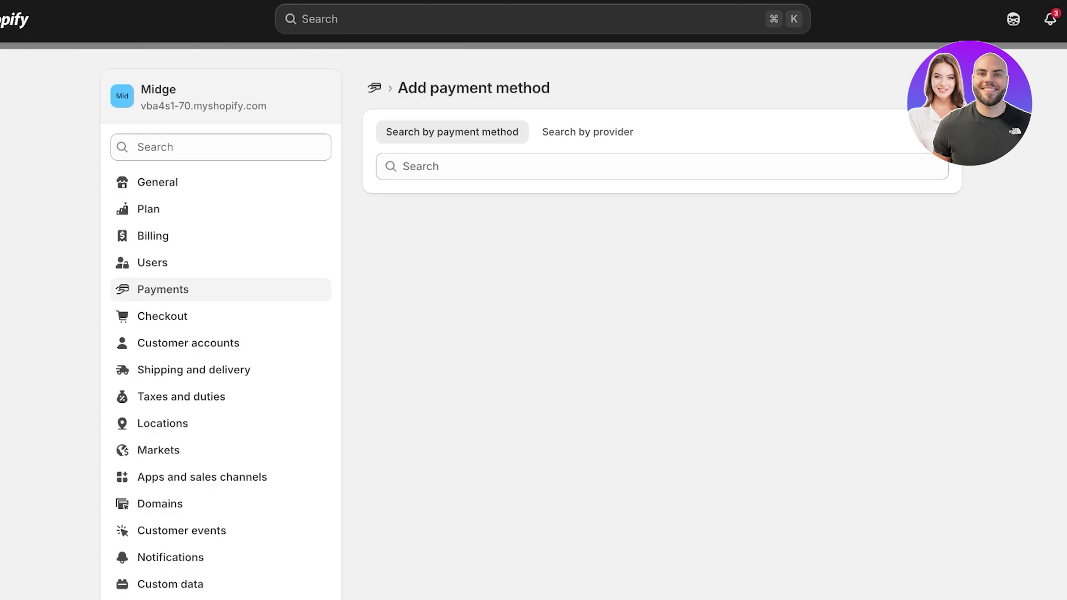
{"action": "type", "text": "payo"}
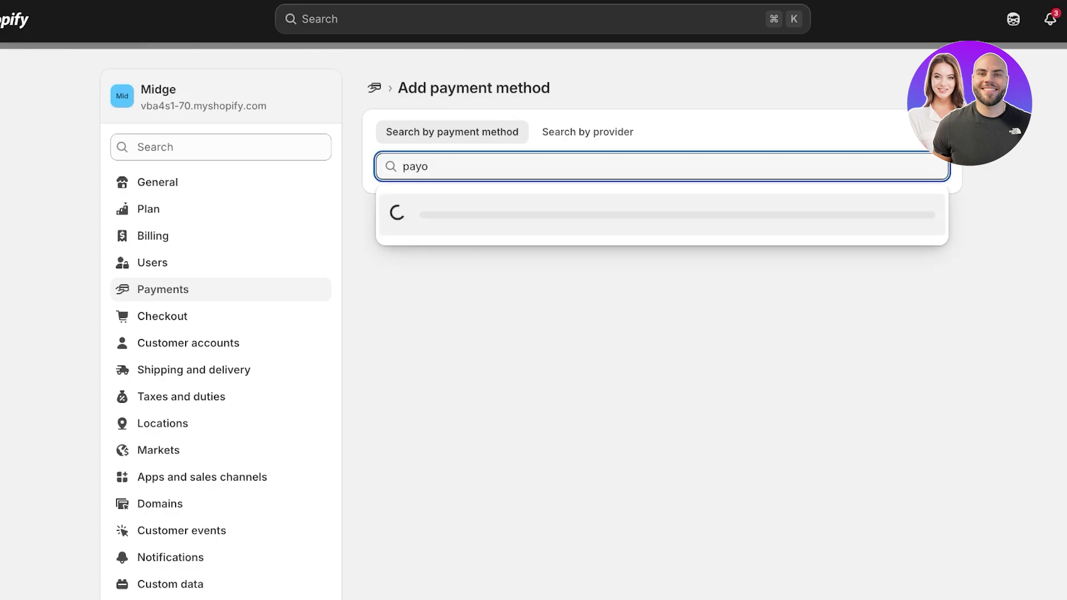
{"action": "type", "text": "neer"}
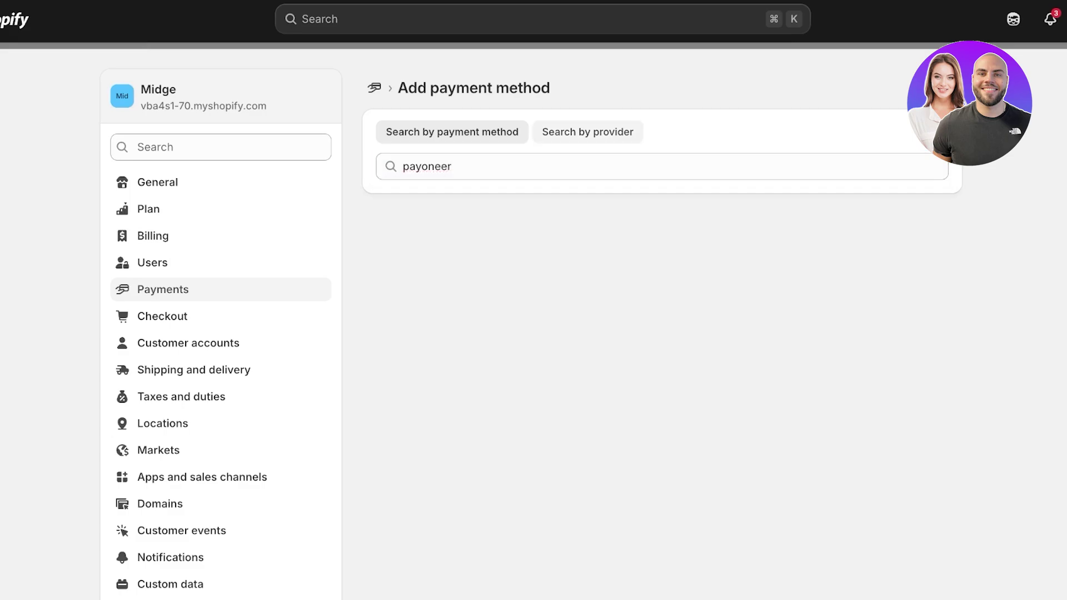
{"action": "left_click", "coordinate": [588, 131]}
{"action": "type", "text": "payonn"}
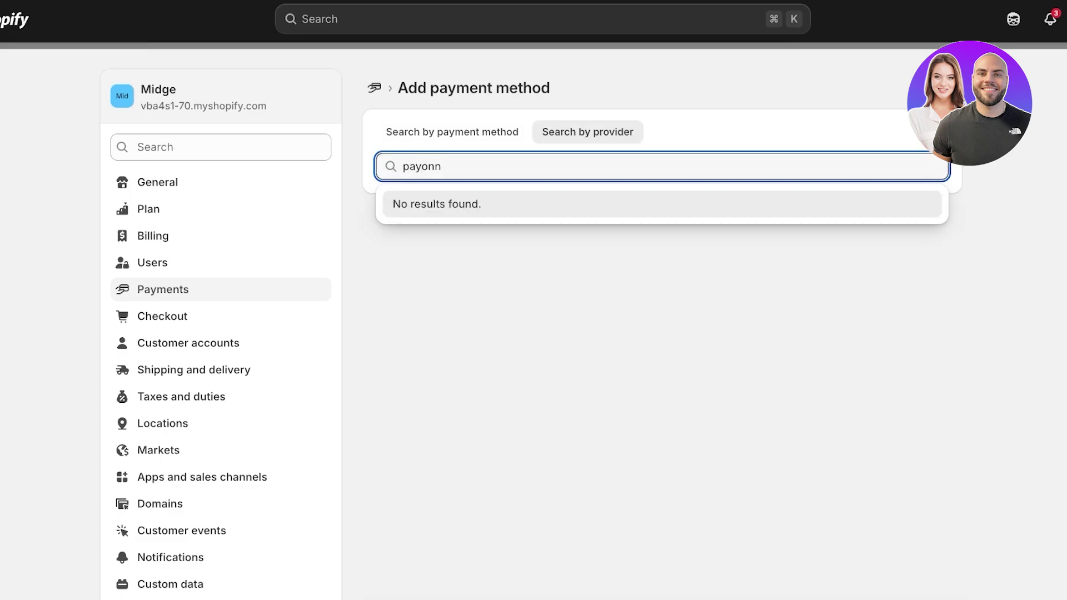
{"action": "key", "text": "BackSpace"}
{"action": "type", "text": "eer"}
{"action": "key", "text": "Return"}
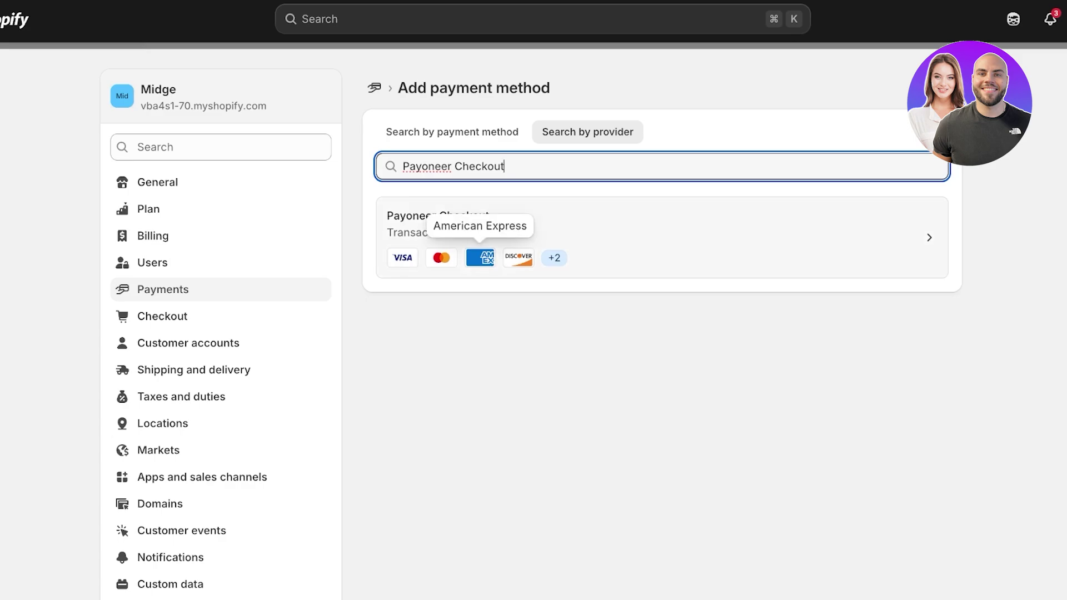
Open the Payoneer Checkout provider details and confirm installing the app
{"action": "left_click", "coordinate": [479, 257]}
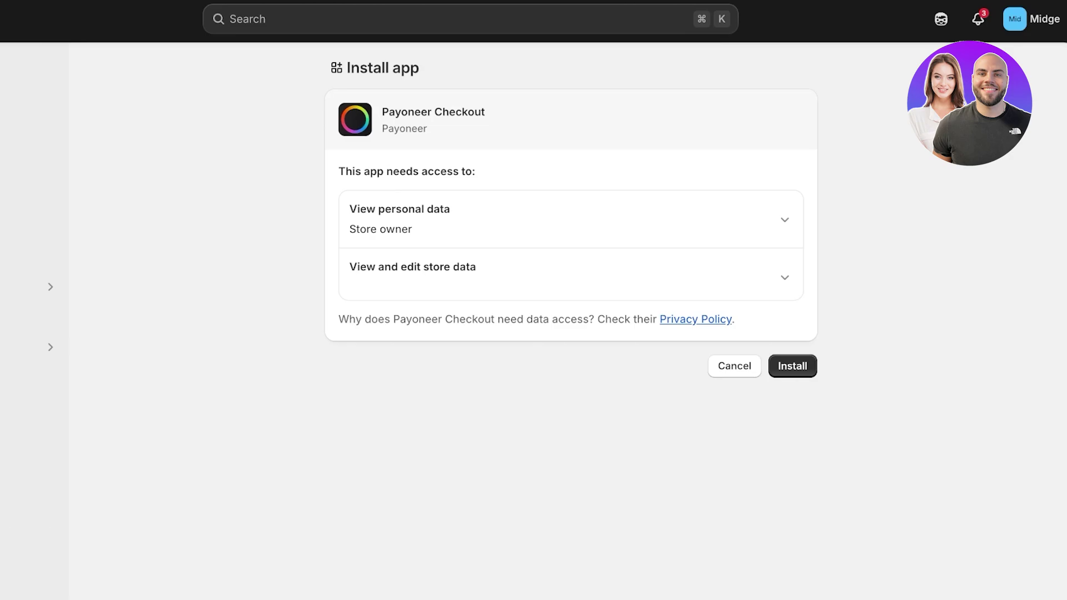
{"action": "key", "text": "Return"}
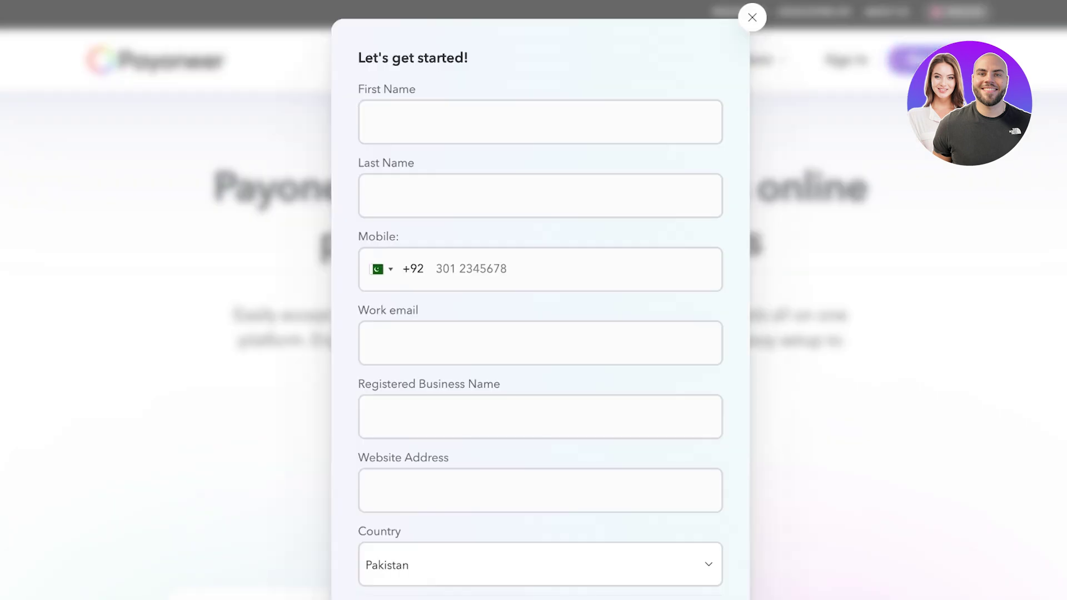
Scroll the Payoneer Checkout page down to 'Integrate your way' and the shopping-cart platform logos
{"action": "scroll", "coordinate": [540, 301], "scroll_direction": "down", "scroll_amount": 8}
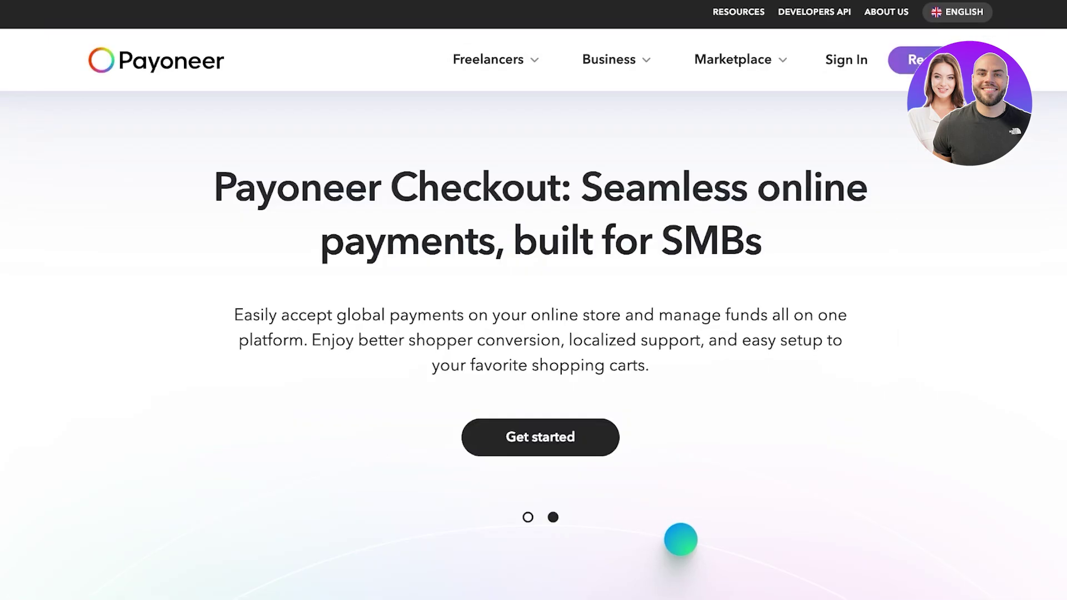
{"action": "scroll", "coordinate": [534, 300], "scroll_direction": "down", "scroll_amount": 2}
{"action": "scroll", "coordinate": [533, 300], "scroll_direction": "down", "scroll_amount": 2}
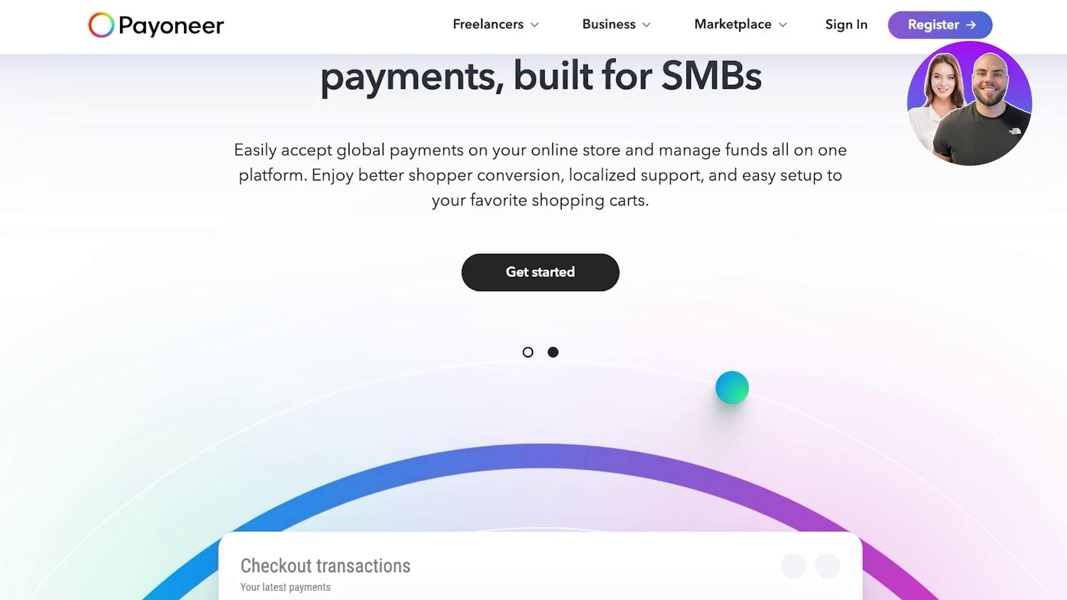
{"action": "scroll", "coordinate": [534, 300], "scroll_direction": "up", "scroll_amount": 3}
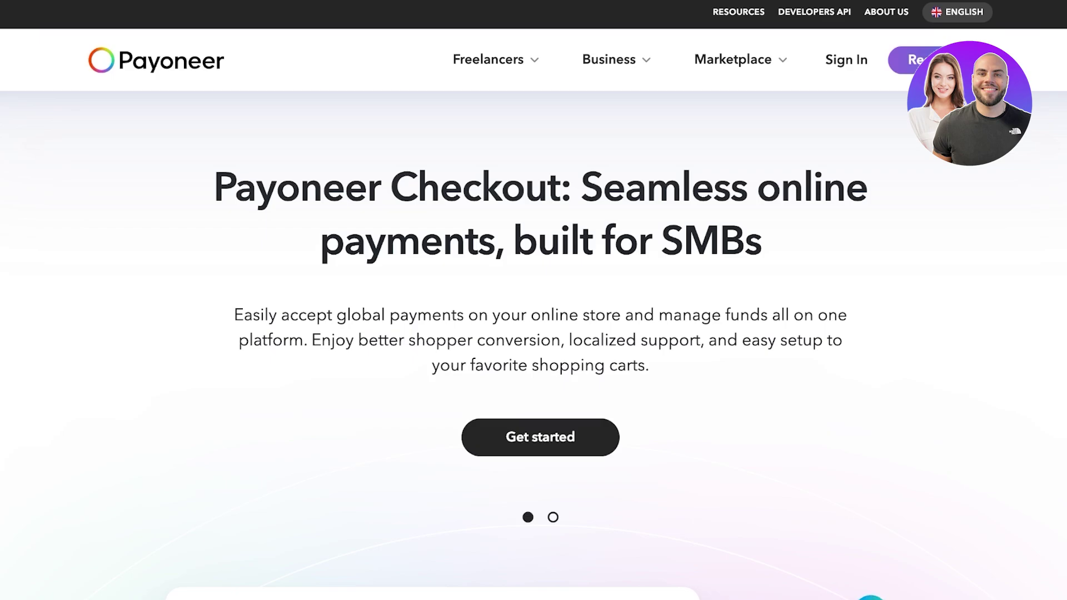
{"action": "scroll", "coordinate": [533, 301], "scroll_direction": "down", "scroll_amount": 10}
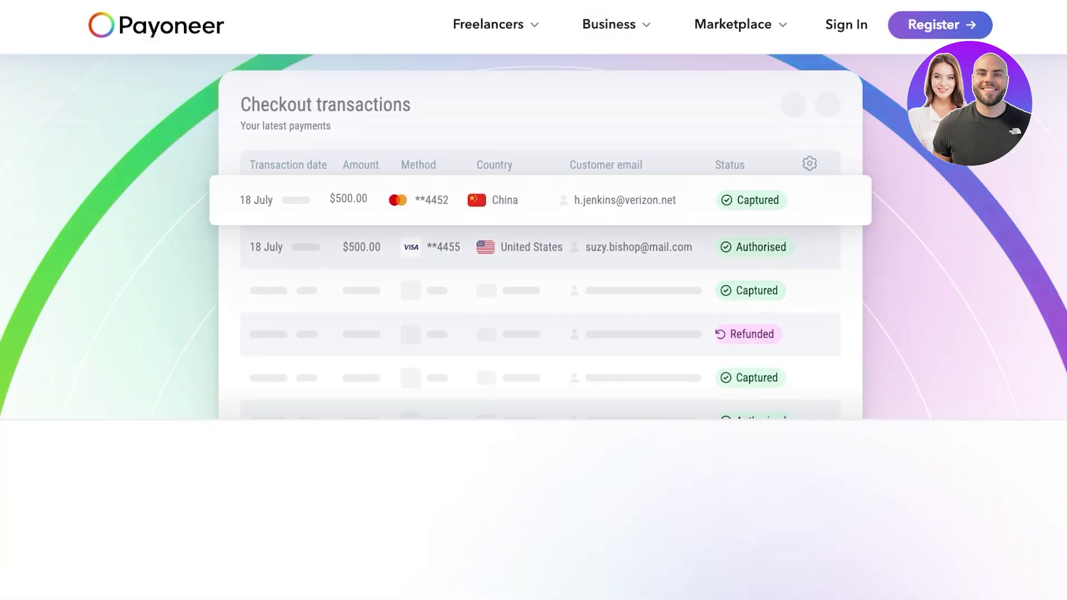
{"action": "scroll", "coordinate": [533, 300], "scroll_direction": "down", "scroll_amount": 10}
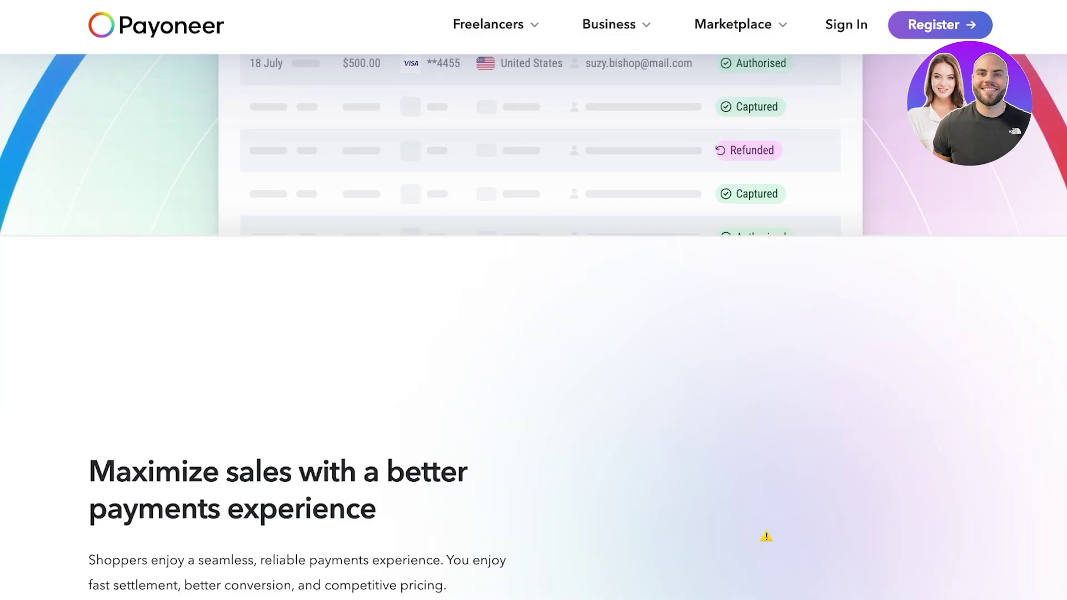
{"action": "scroll", "coordinate": [533, 300], "scroll_direction": "down", "scroll_amount": 3}
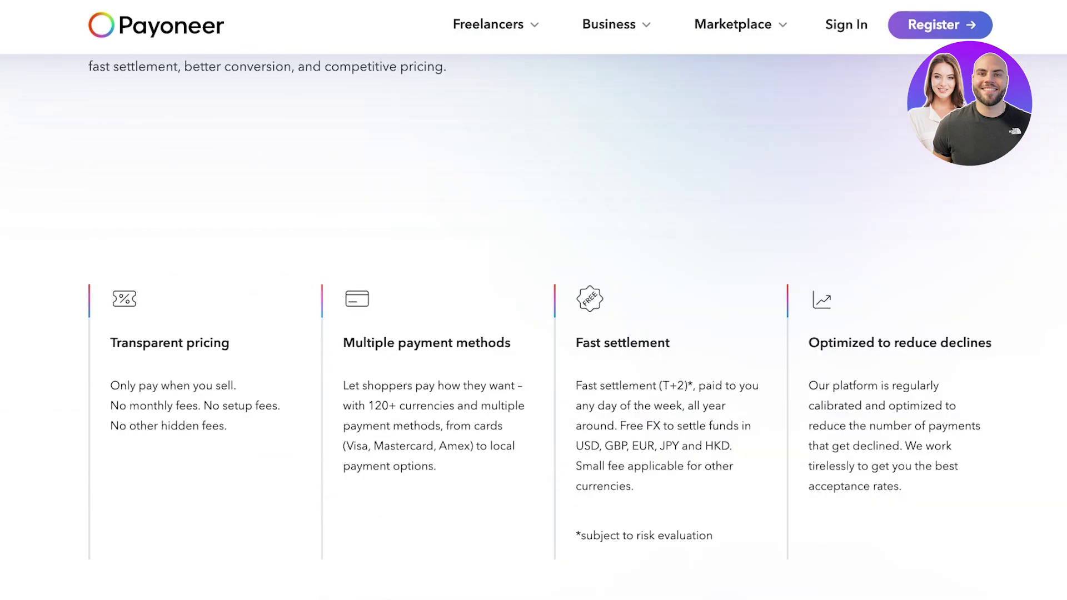
{"action": "scroll", "coordinate": [766, 349], "scroll_direction": "down", "scroll_amount": 8}
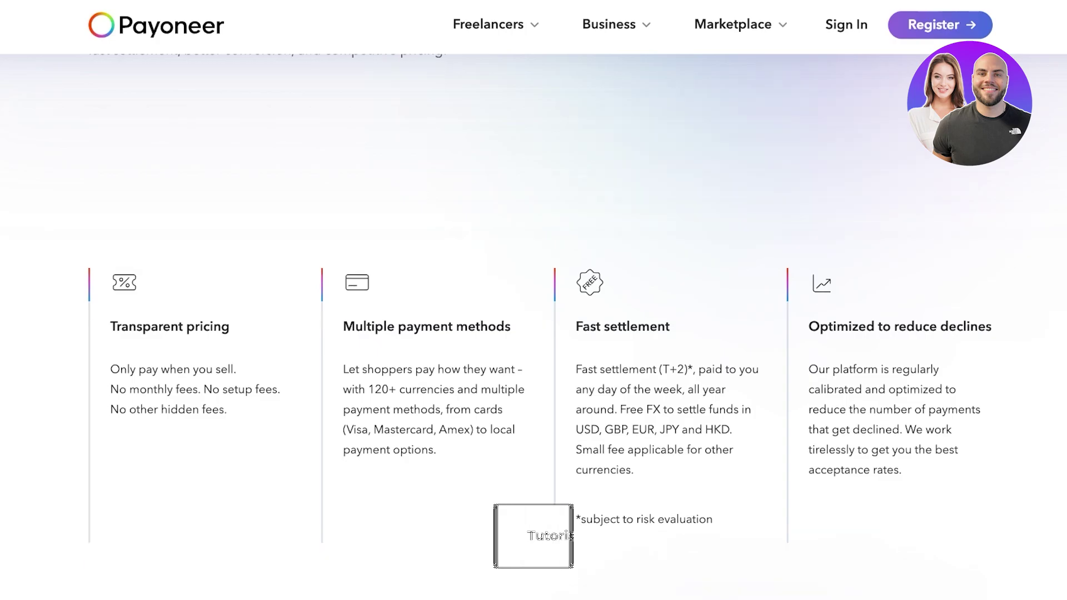
{"action": "scroll", "coordinate": [534, 300], "scroll_direction": "down", "scroll_amount": 2}
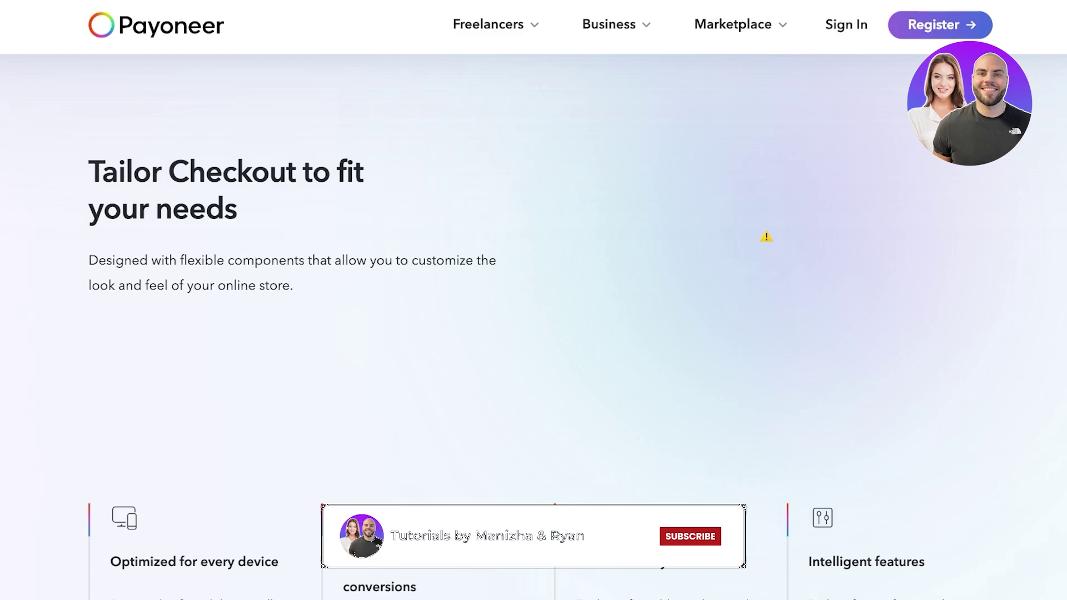
{"action": "scroll", "coordinate": [766, 237], "scroll_direction": "down", "scroll_amount": 4}
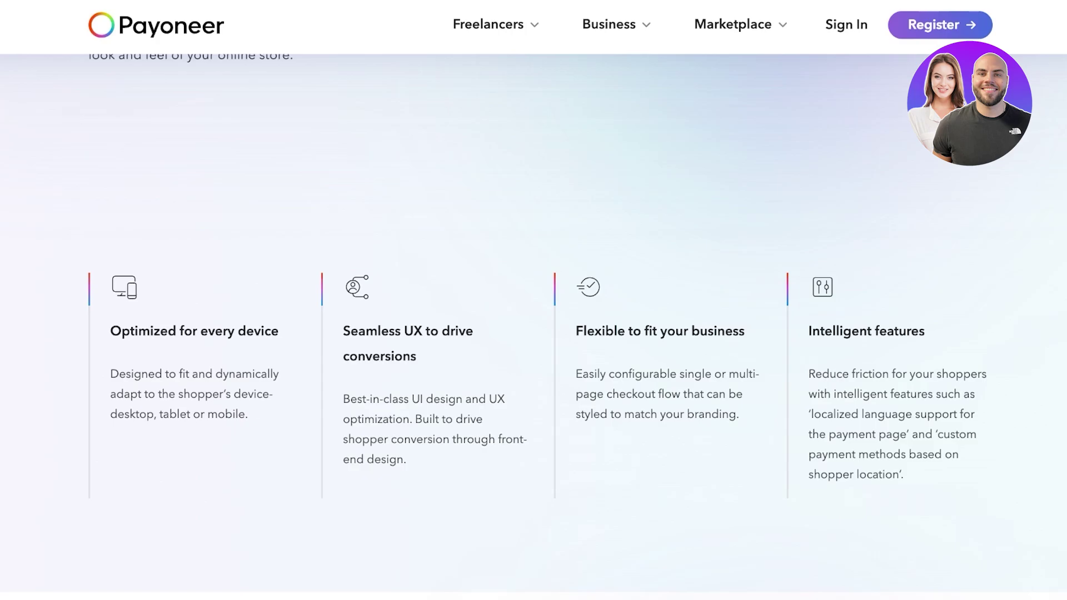
{"action": "scroll", "coordinate": [767, 586], "scroll_direction": "down", "scroll_amount": 5}
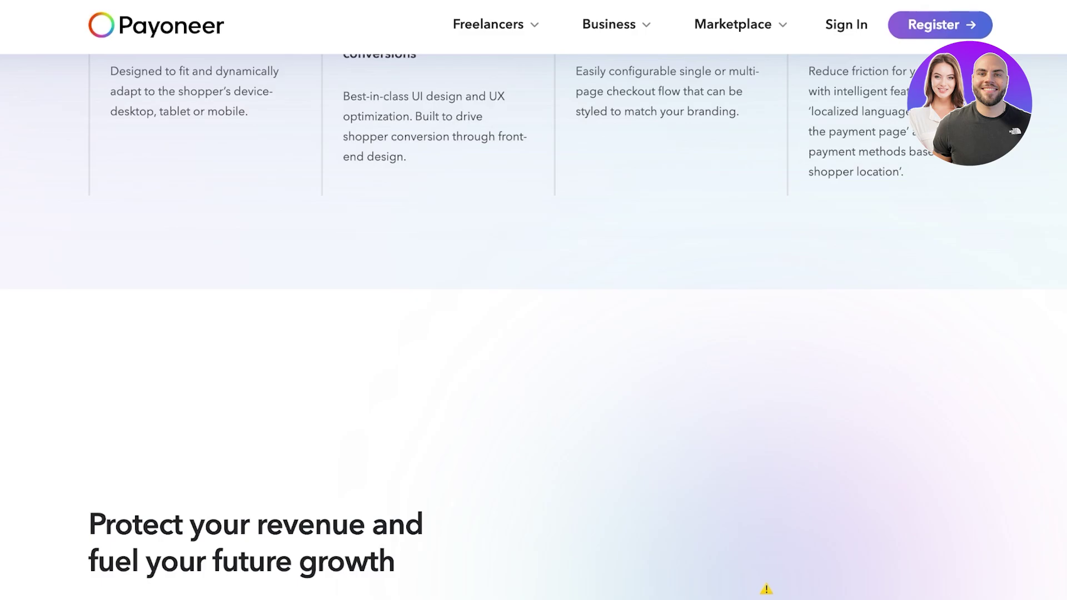
{"action": "scroll", "coordinate": [534, 328], "scroll_direction": "down", "scroll_amount": 6}
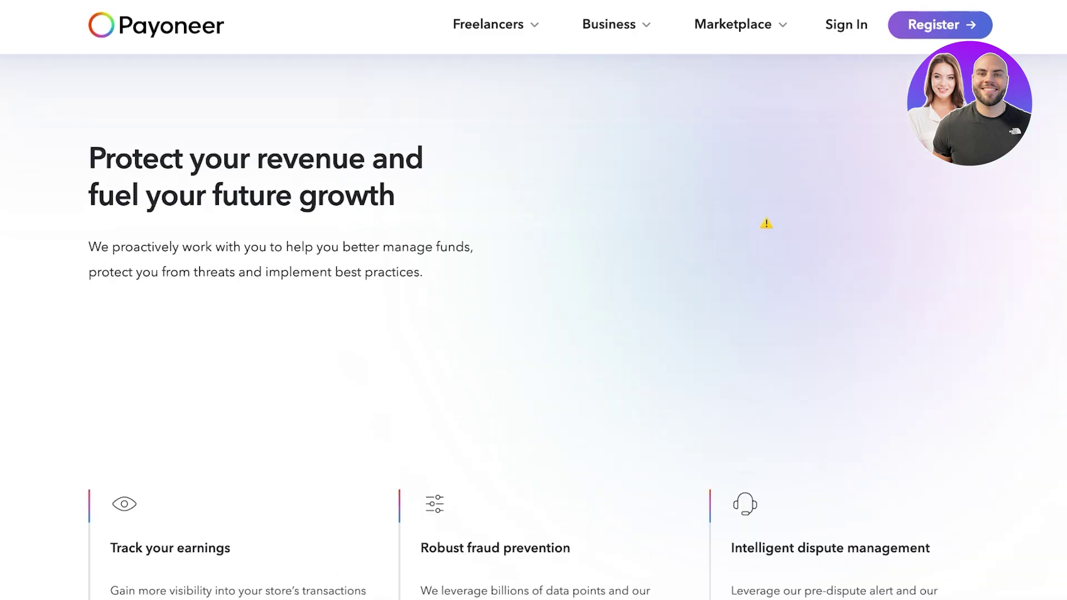
{"action": "scroll", "coordinate": [533, 333], "scroll_direction": "down", "scroll_amount": 2}
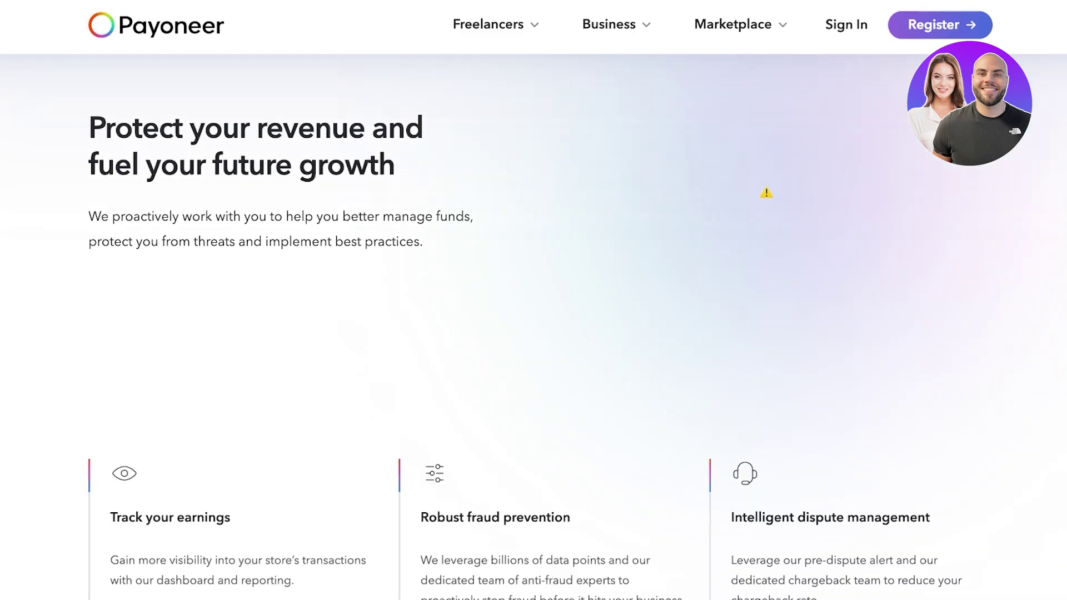
{"action": "scroll", "coordinate": [534, 327], "scroll_direction": "down", "scroll_amount": 1}
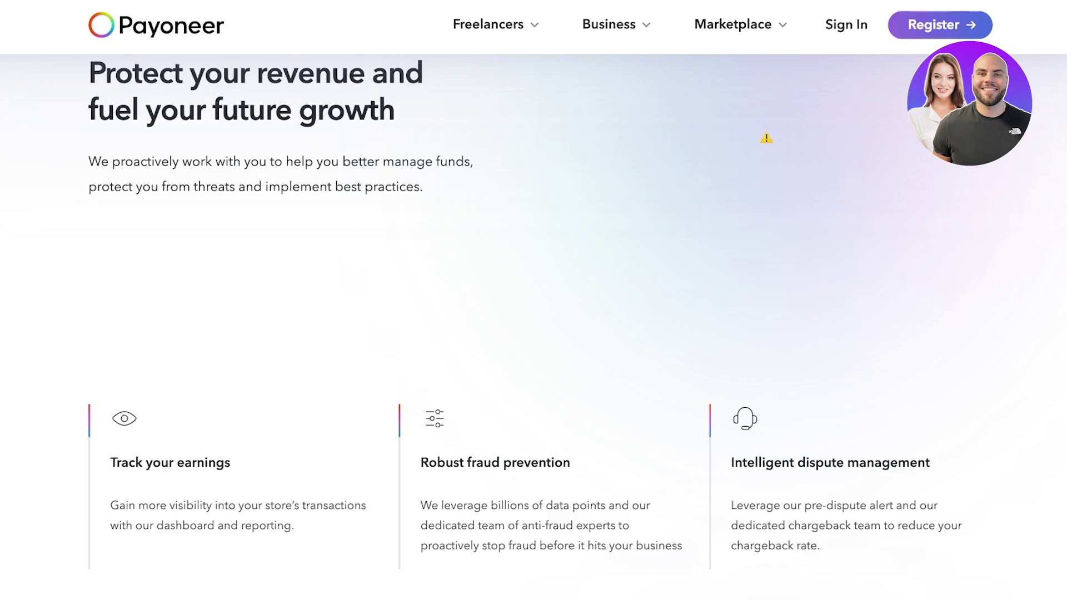
{"action": "scroll", "coordinate": [534, 334], "scroll_direction": "down", "scroll_amount": 15}
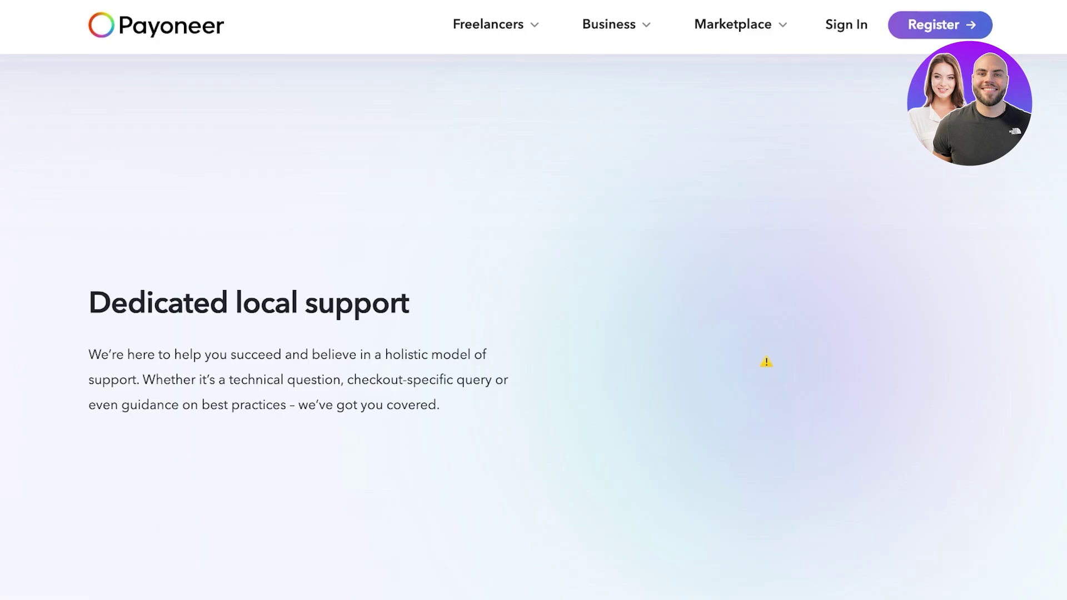
{"action": "scroll", "coordinate": [534, 333], "scroll_direction": "down", "scroll_amount": 10}
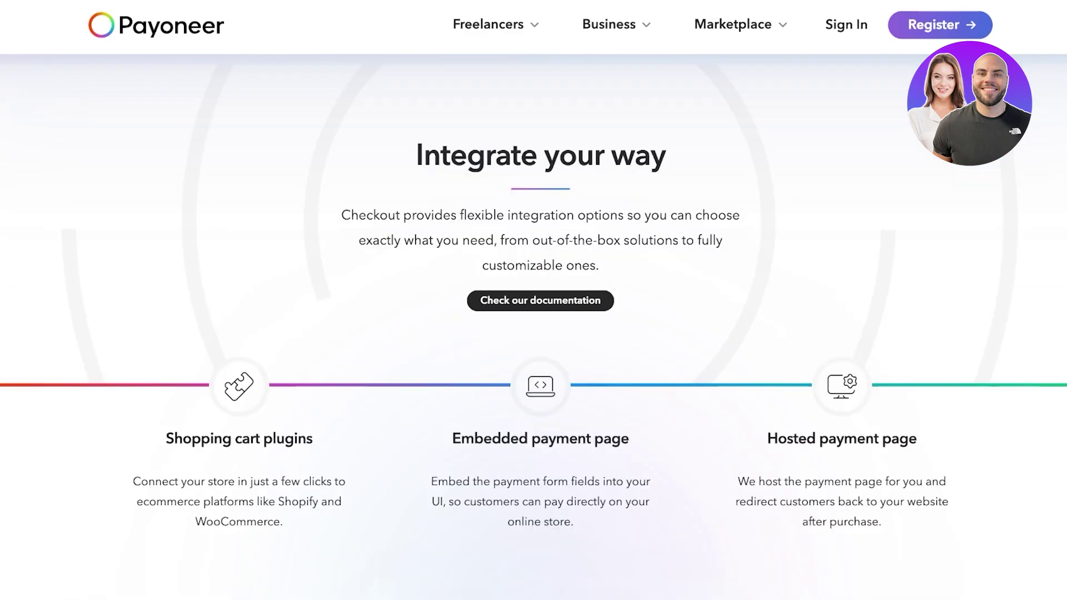
{"action": "scroll", "coordinate": [533, 333], "scroll_direction": "up", "scroll_amount": 10}
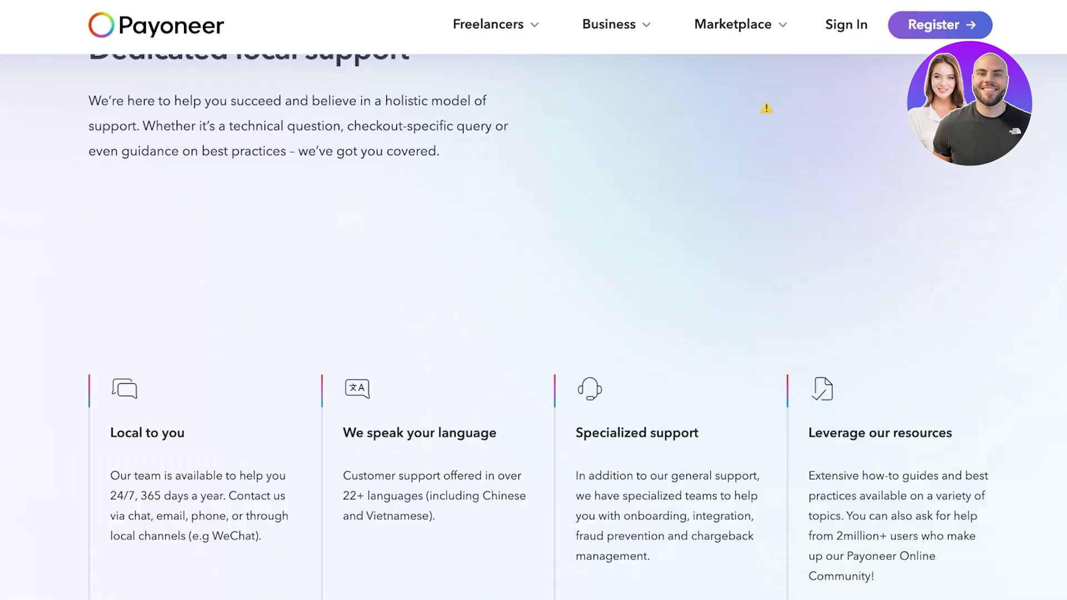
{"action": "scroll", "coordinate": [766, 108], "scroll_direction": "down", "scroll_amount": 10}
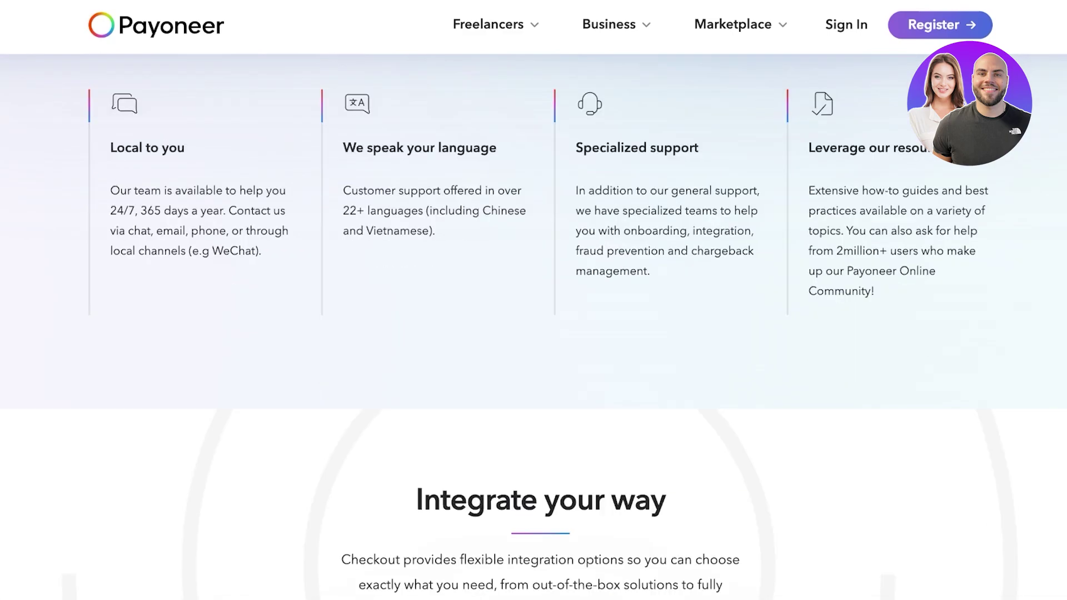
{"action": "scroll", "coordinate": [766, 108], "scroll_direction": "up", "scroll_amount": 10}
{"action": "scroll", "coordinate": [534, 300], "scroll_direction": "down", "scroll_amount": 10}
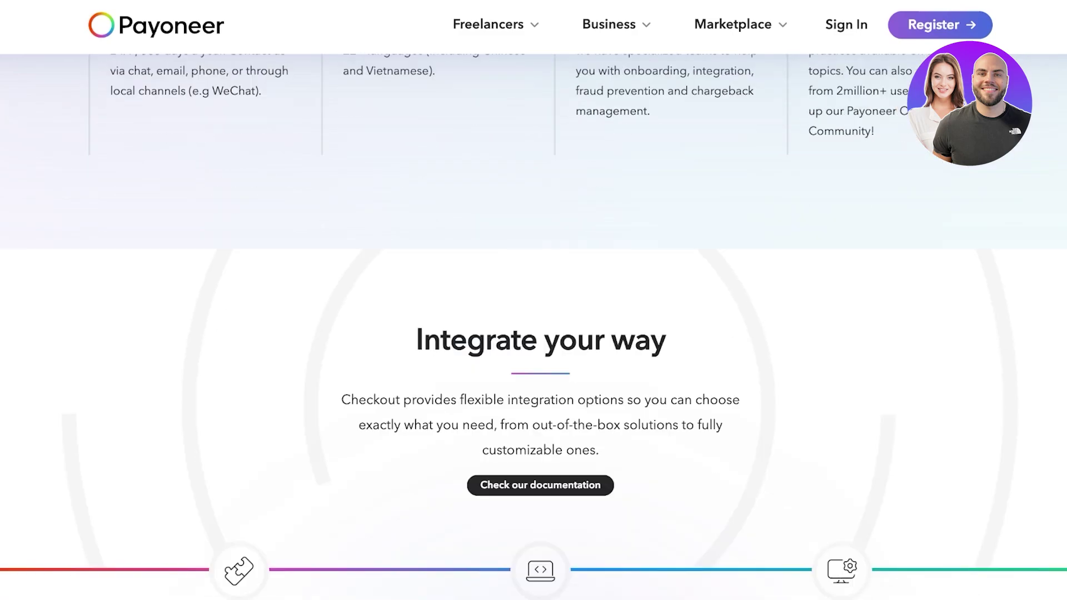
{"action": "scroll", "coordinate": [534, 314], "scroll_direction": "up", "scroll_amount": 2}
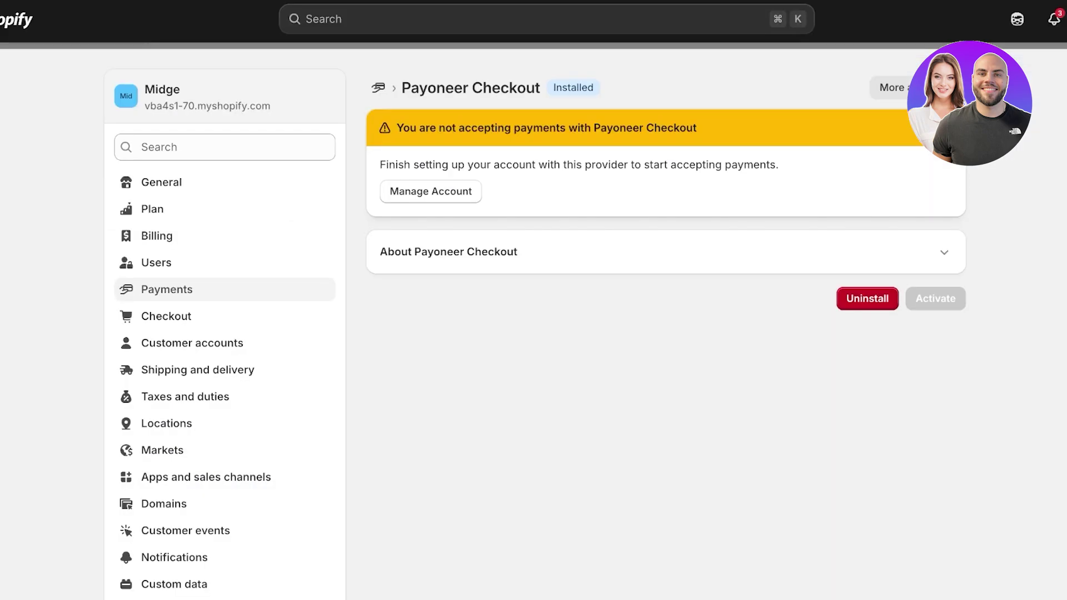
Close the Payoneer Checkout settings overlay to return to the admin Home page
{"action": "key", "text": "Escape"}
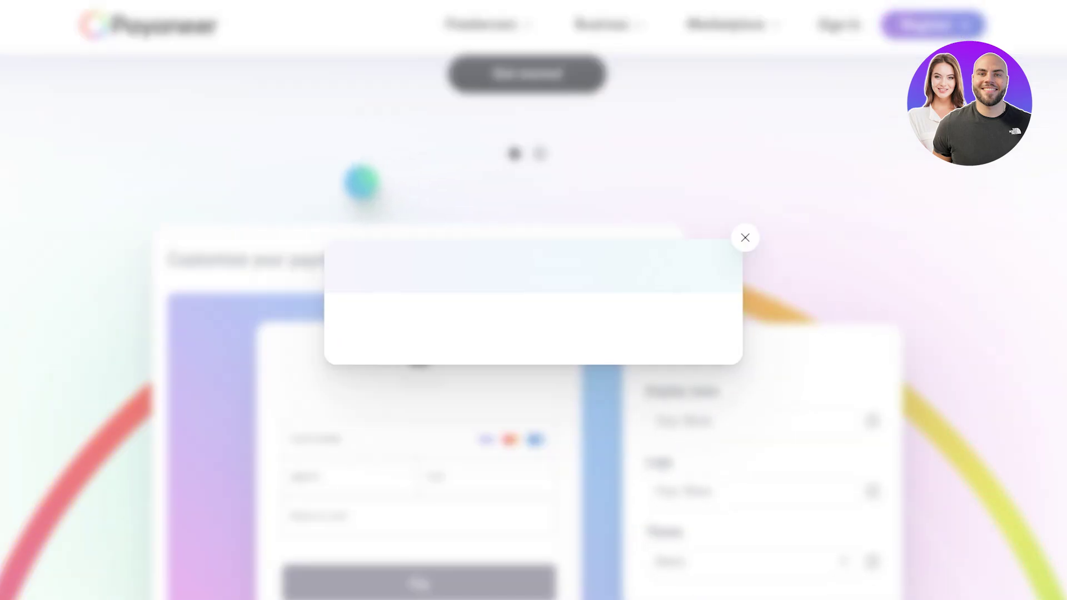
Dismiss the Payoneer registration pop-up and return to the Shopify admin Home with its Setup guide
{"action": "scroll", "coordinate": [527, 300], "scroll_direction": "down", "scroll_amount": 10}
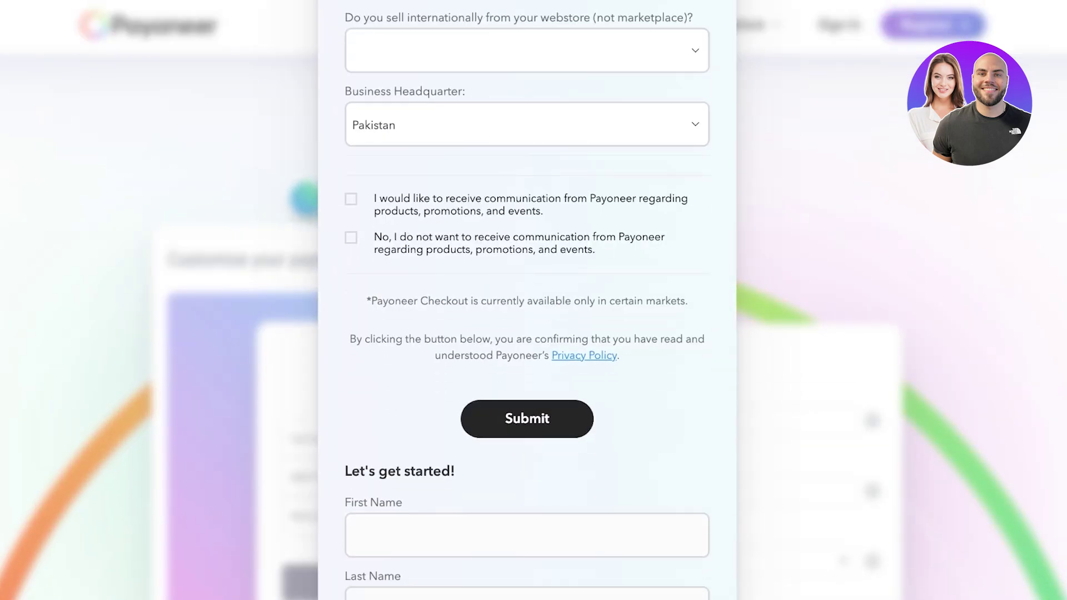
{"action": "scroll", "coordinate": [527, 300], "scroll_direction": "down", "scroll_amount": 10}
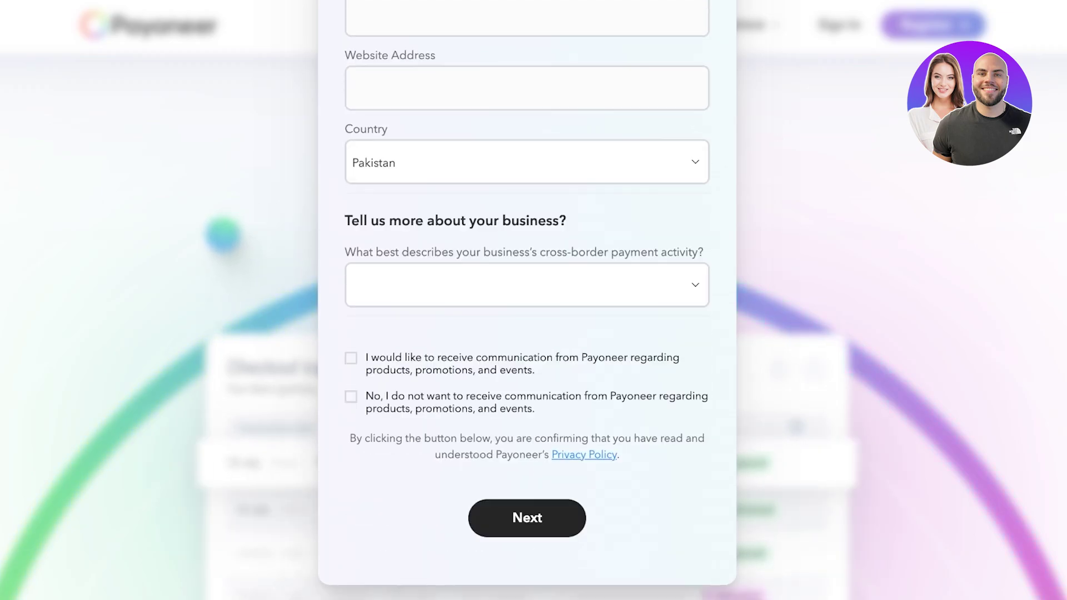
{"action": "key", "text": "Escape"}
{"action": "scroll", "coordinate": [527, 300], "scroll_direction": "up", "scroll_amount": 5}
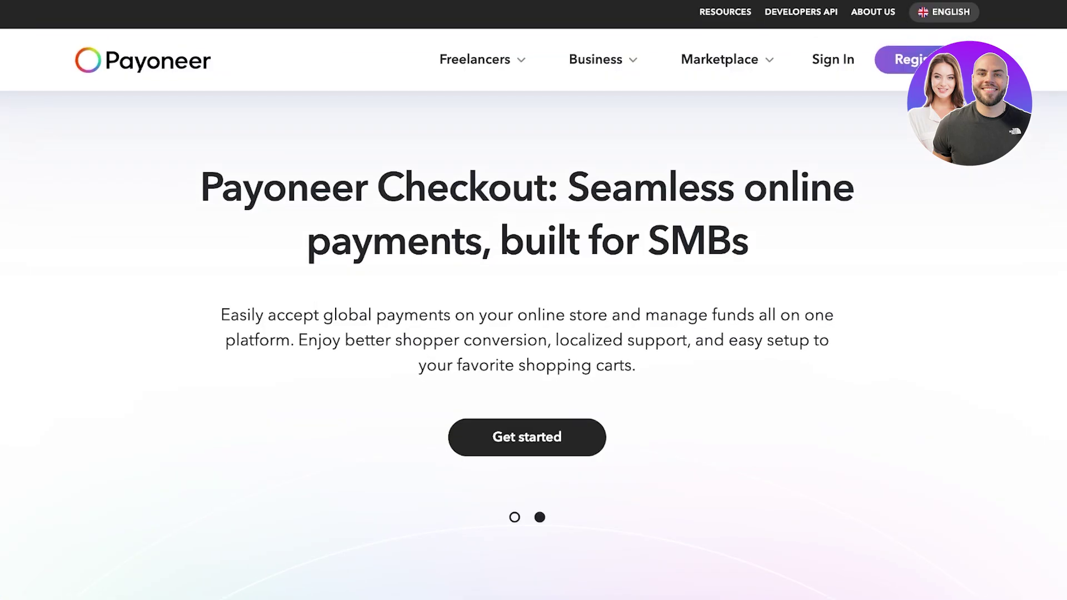
{"action": "scroll", "coordinate": [533, 300], "scroll_direction": "down", "scroll_amount": 8}
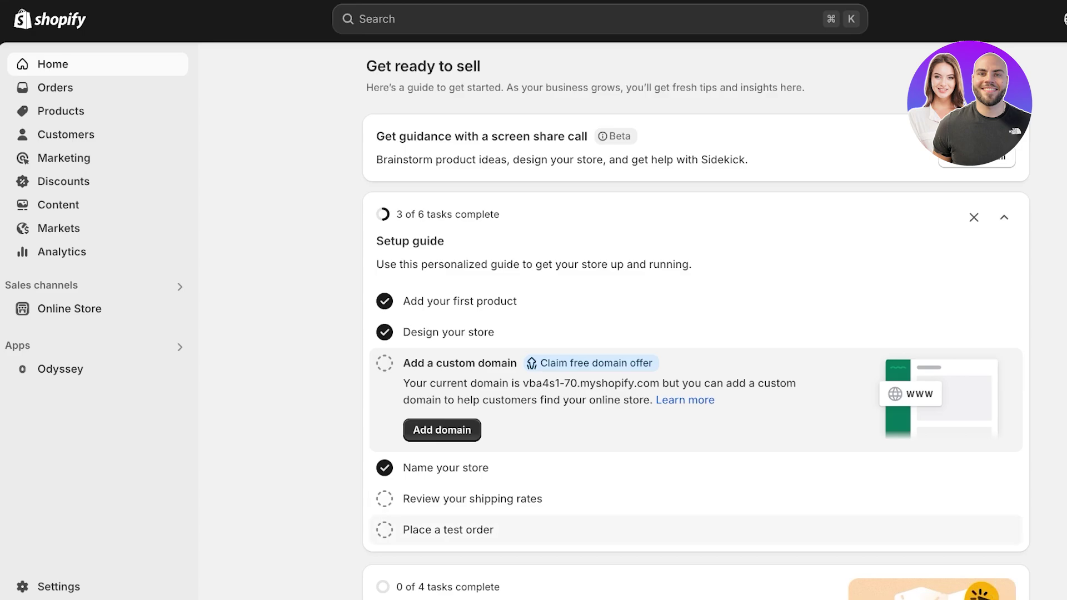
Dismiss the Setup guide card and open Settings on the Payments page
{"action": "left_click", "coordinate": [974, 218]}
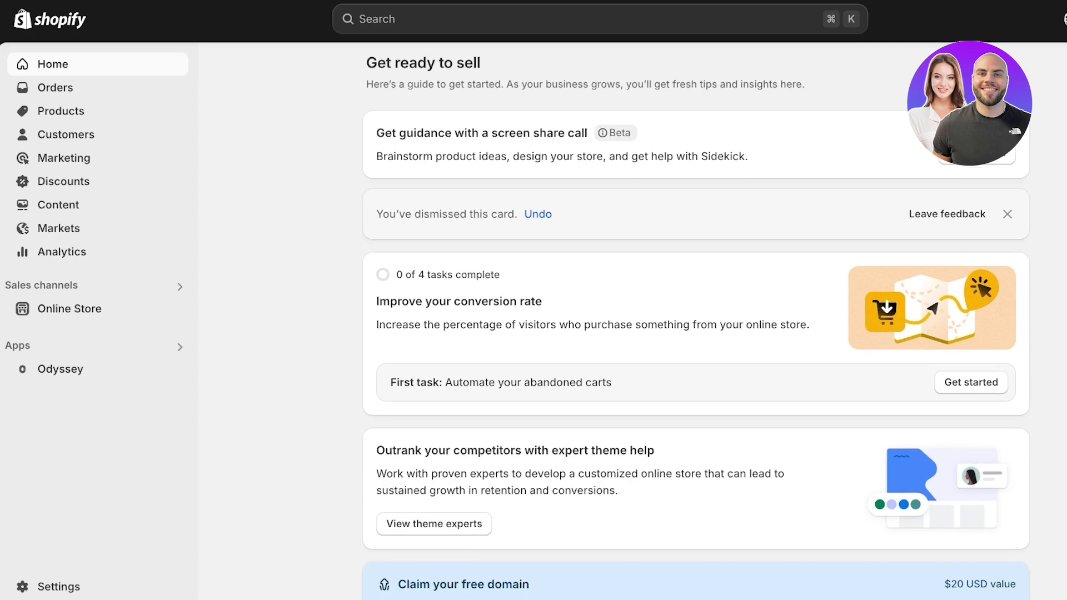
{"action": "left_click", "coordinate": [58, 586]}
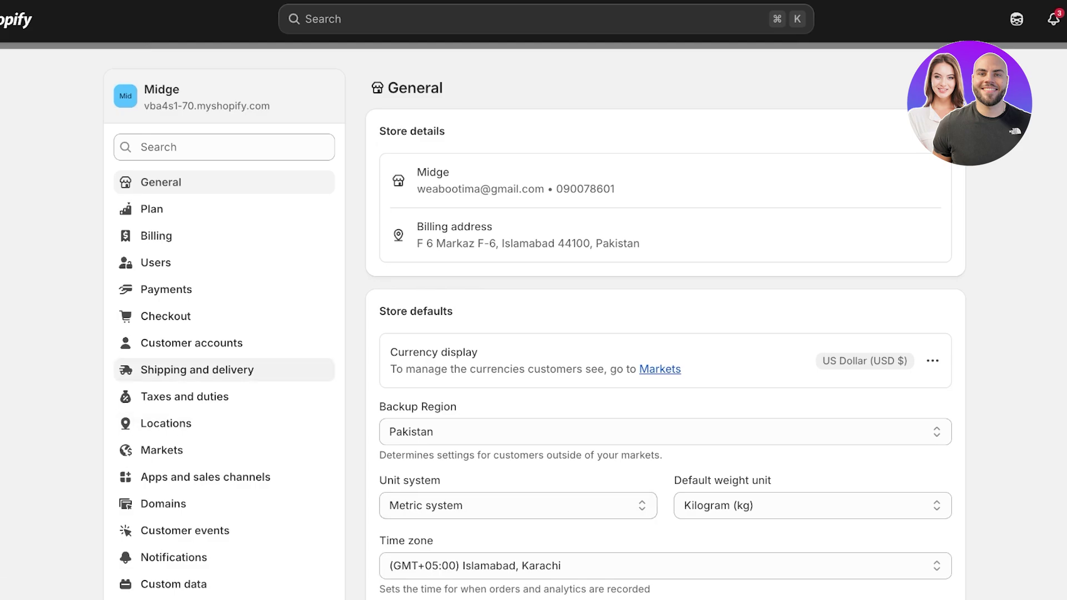
{"action": "left_click", "coordinate": [166, 289]}
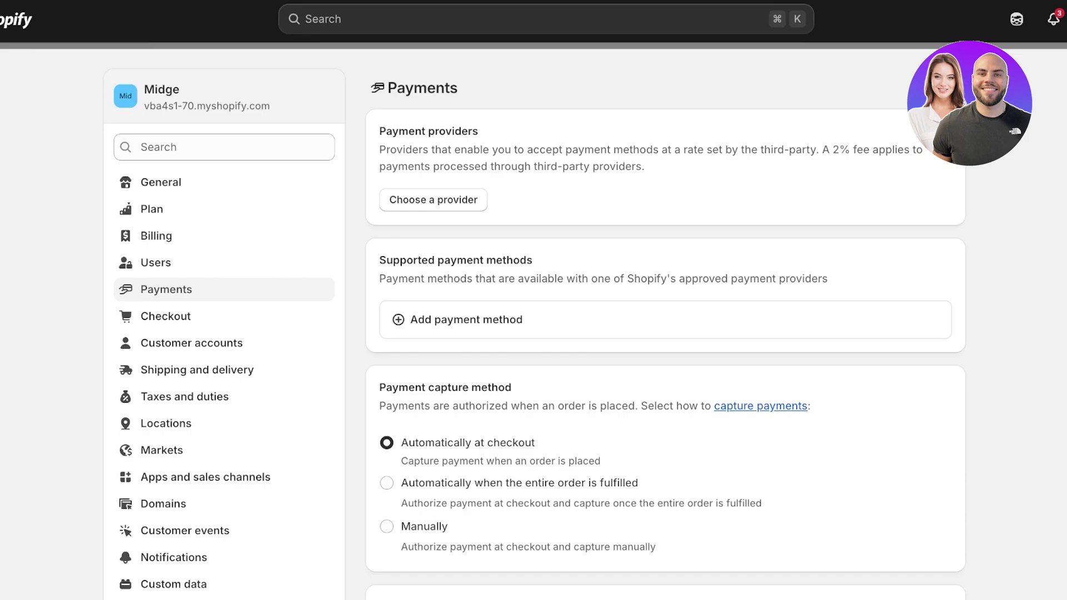
Create a custom manual payment method named 'Payoneer' and select its Additional details field
{"action": "scroll", "coordinate": [533, 327], "scroll_direction": "down", "scroll_amount": 3}
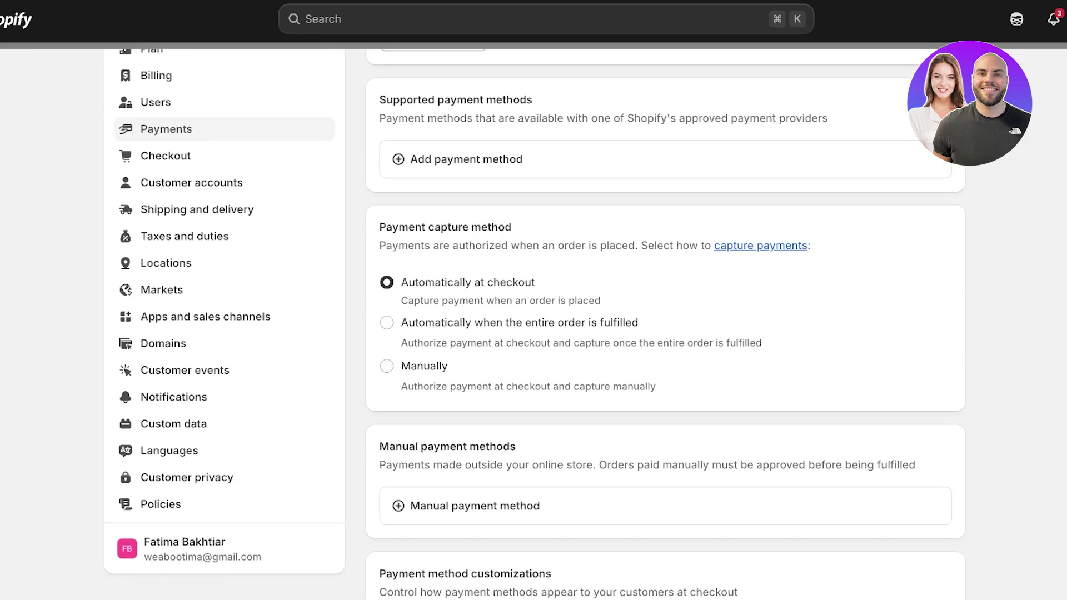
{"action": "left_click", "coordinate": [475, 505]}
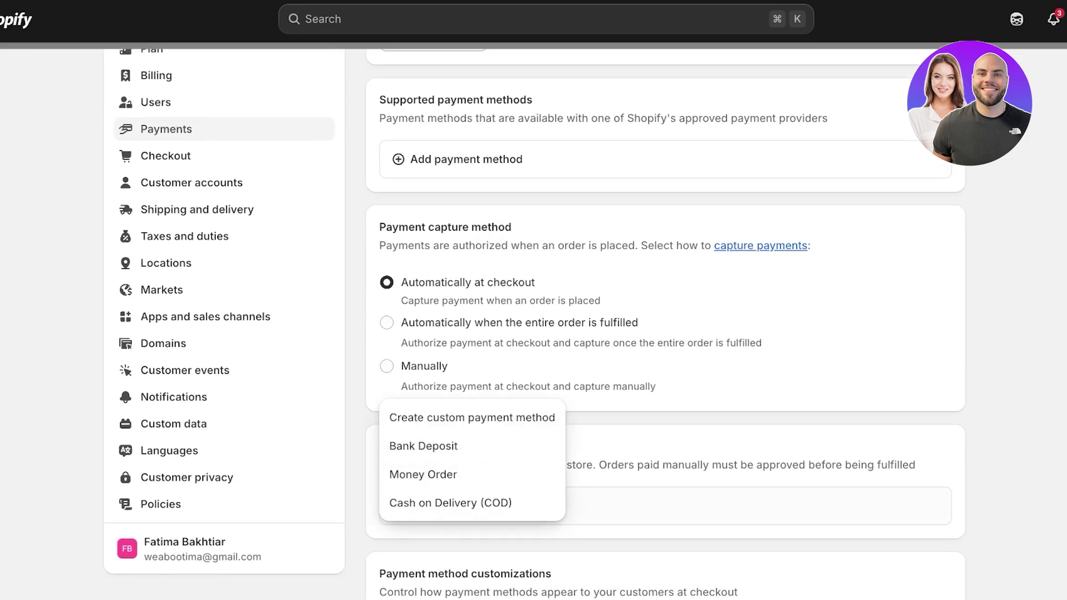
{"action": "left_click", "coordinate": [472, 418]}
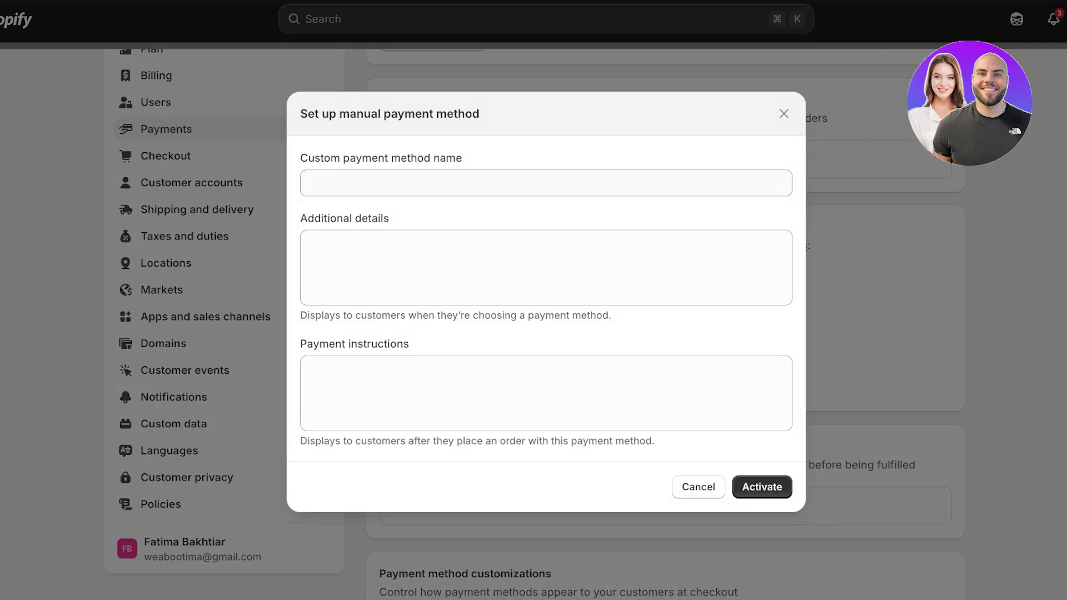
{"action": "type", "text": "Payonee"}
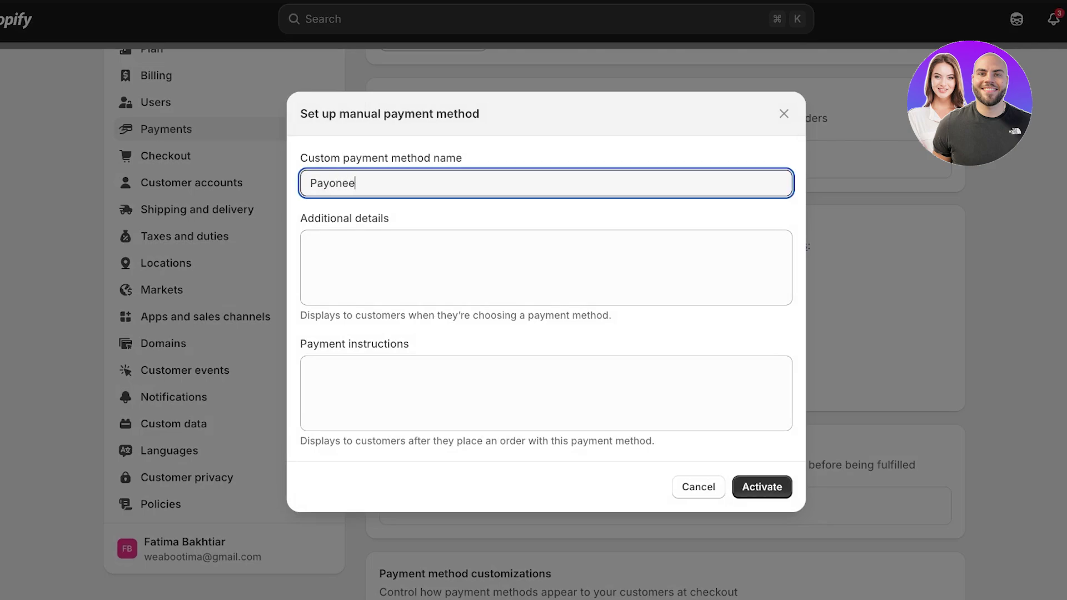
{"action": "type", "text": "r"}
{"action": "left_click", "coordinate": [310, 244]}
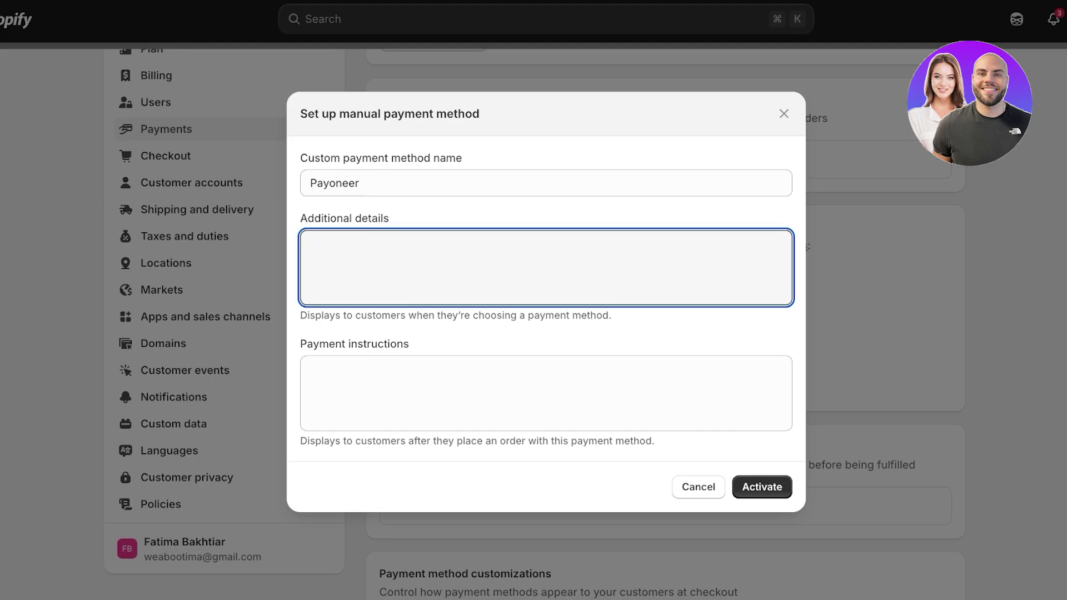
{"action": "left_click", "coordinate": [311, 370]}
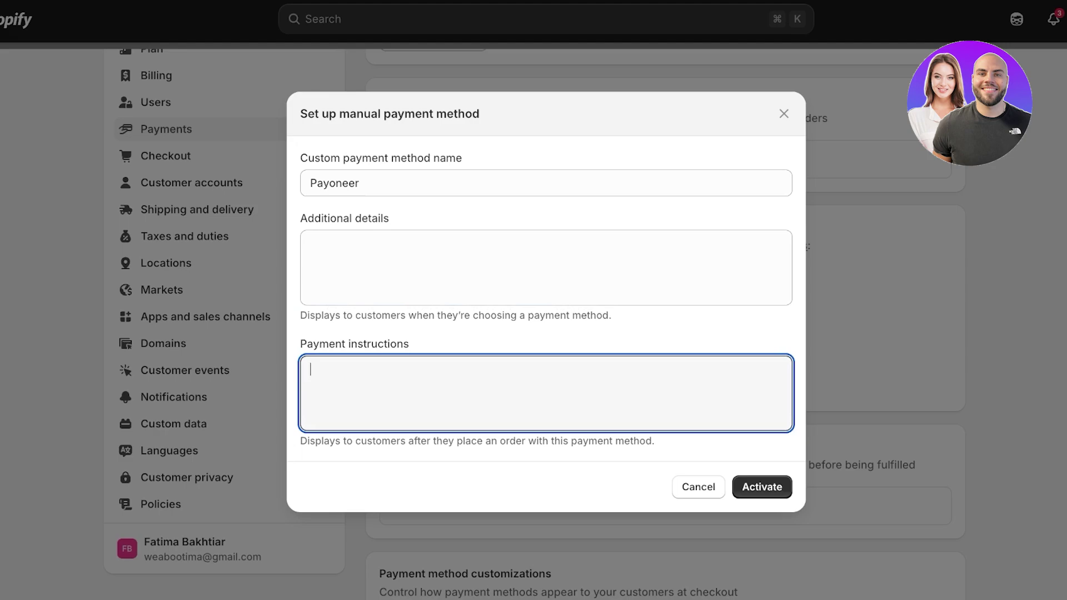
{"action": "left_click", "coordinate": [311, 245]}
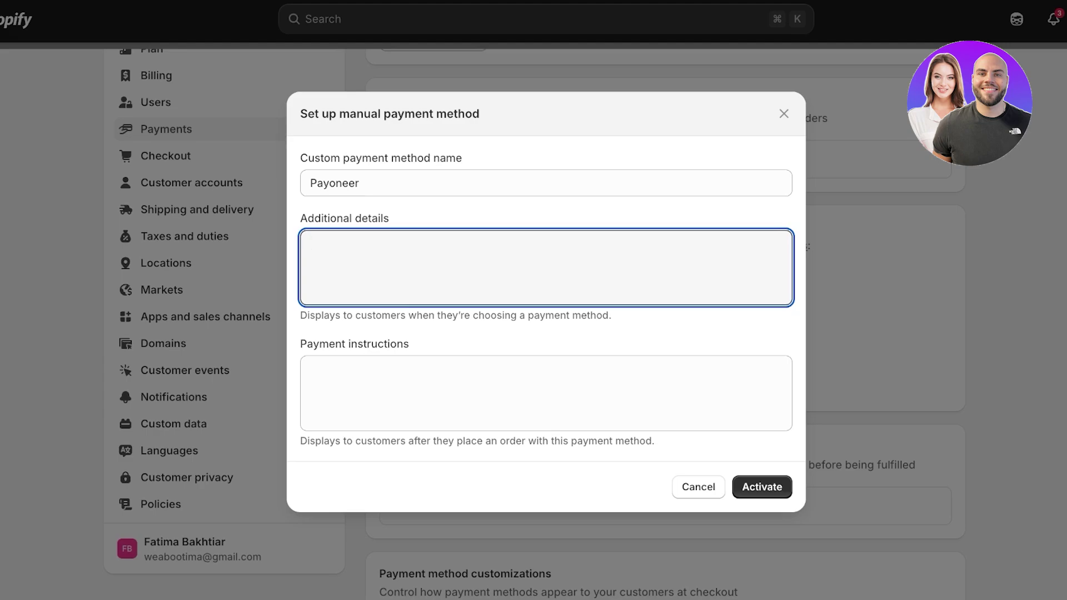
Enter instructions to pay the order total to a Payoneer account e-mail and e-mail an order screenshot
{"action": "type", "text": "Please send your order total amount at"}
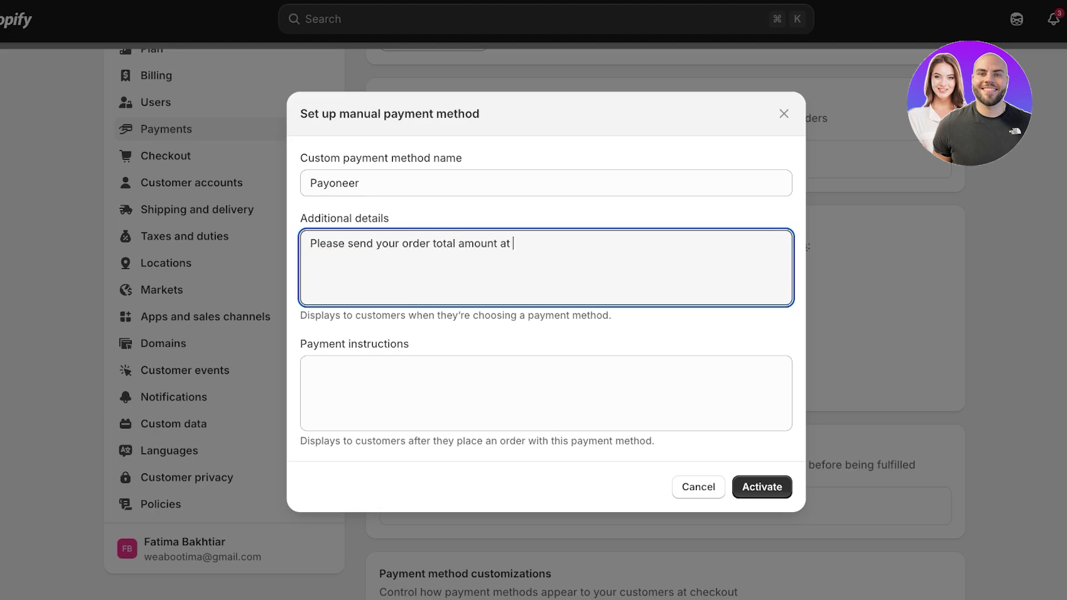
{"action": "key", "text": "Return"}
{"action": "type", "text": "'xyz@gmail.com' Payoneer Account"}
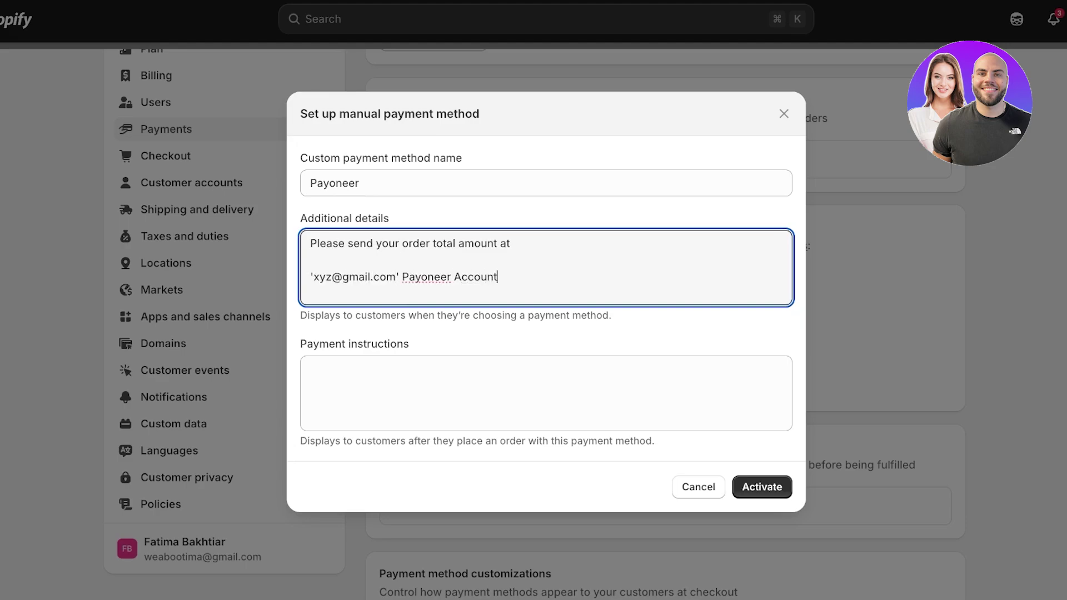
{"action": "key", "text": "Return"}
{"action": "key", "text": "Return"}
{"action": "type", "text": "And send"}
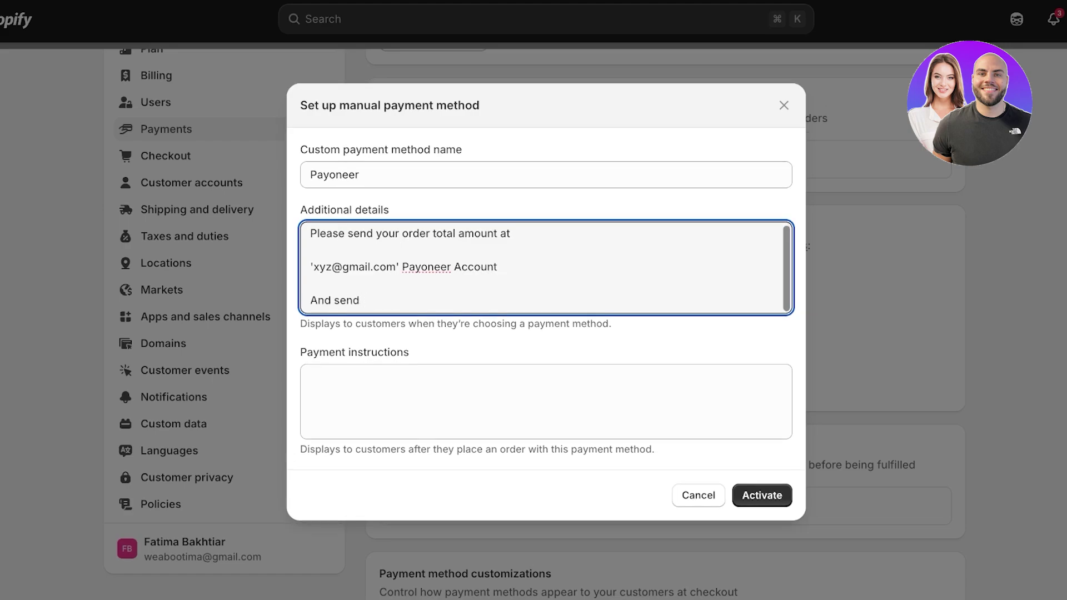
{"action": "type", "text": " a screenshot of your order at"}
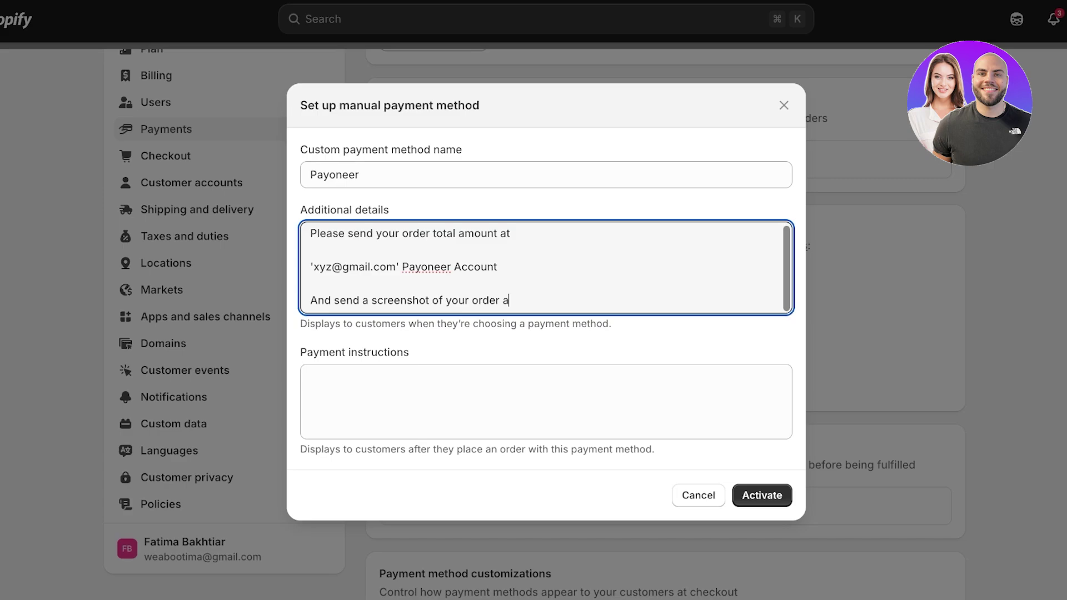
{"action": "key", "text": "Return"}
{"action": "type", "text": "xyz"}
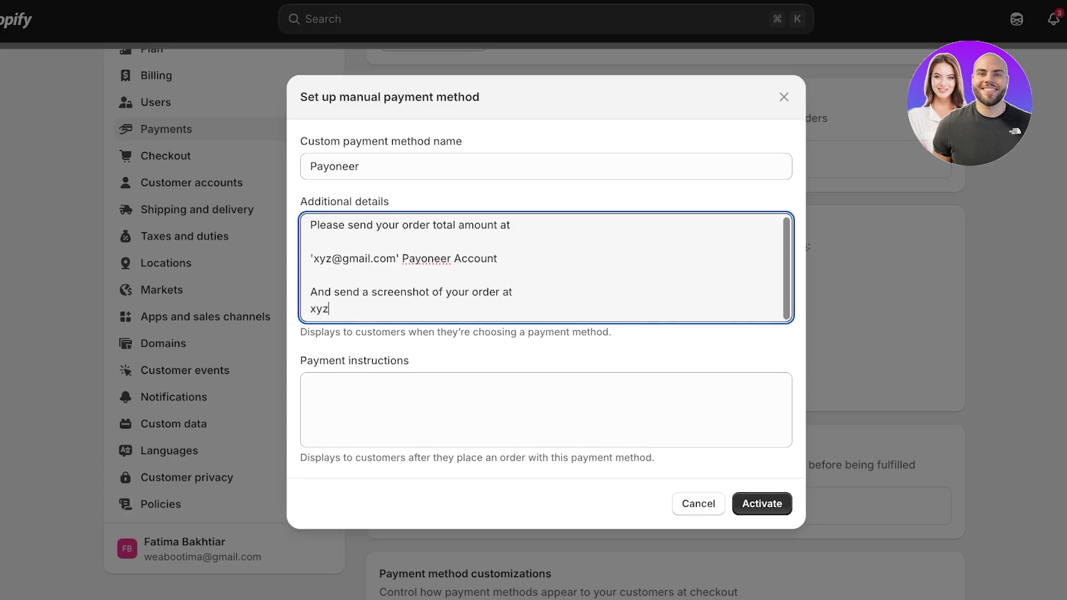
{"action": "type", "text": "@gmail.com"}
{"action": "left_click", "coordinate": [698, 504]}
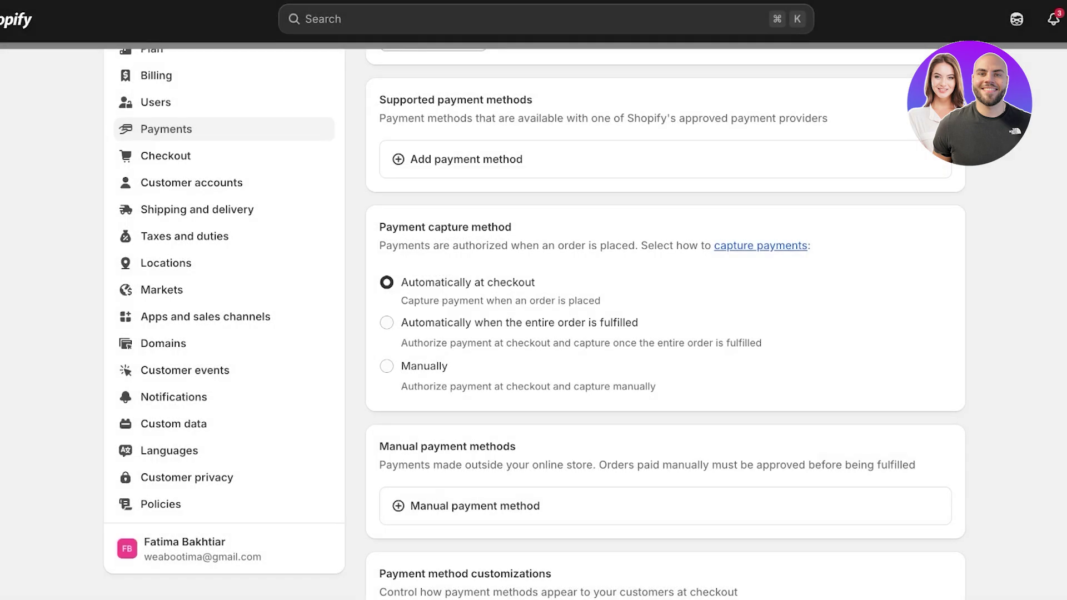
Scroll back to the top of the Payments settings to leave for the admin Home page
{"action": "scroll", "coordinate": [665, 322], "scroll_direction": "up", "scroll_amount": 3}
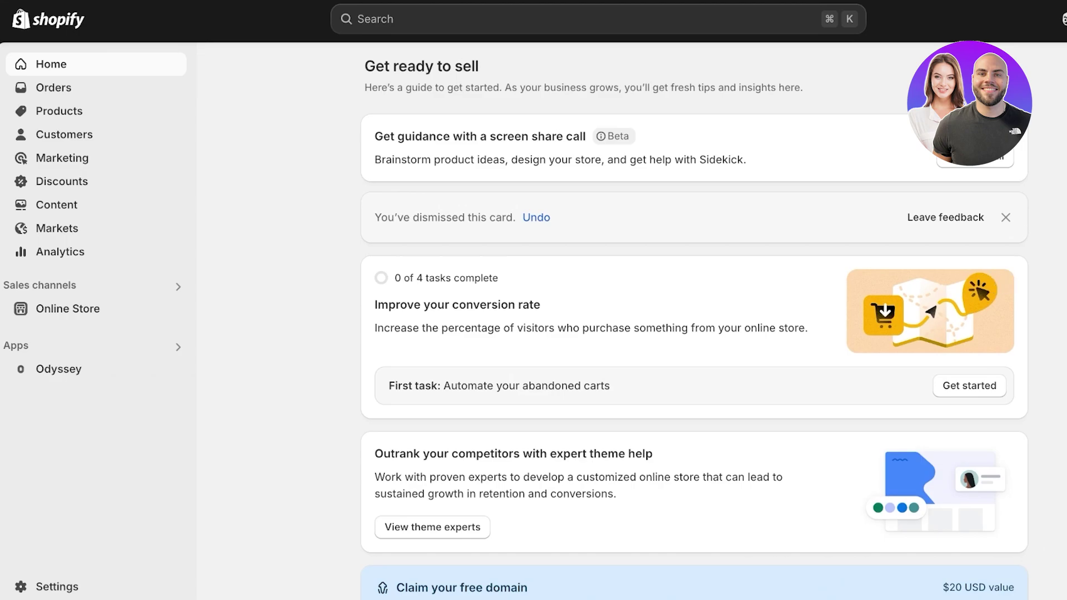
Dismiss the conversion-rate, expert theme help, free domain, best-in-class stores, expert partners and theme tutorial cards
{"action": "left_click", "coordinate": [1006, 217]}
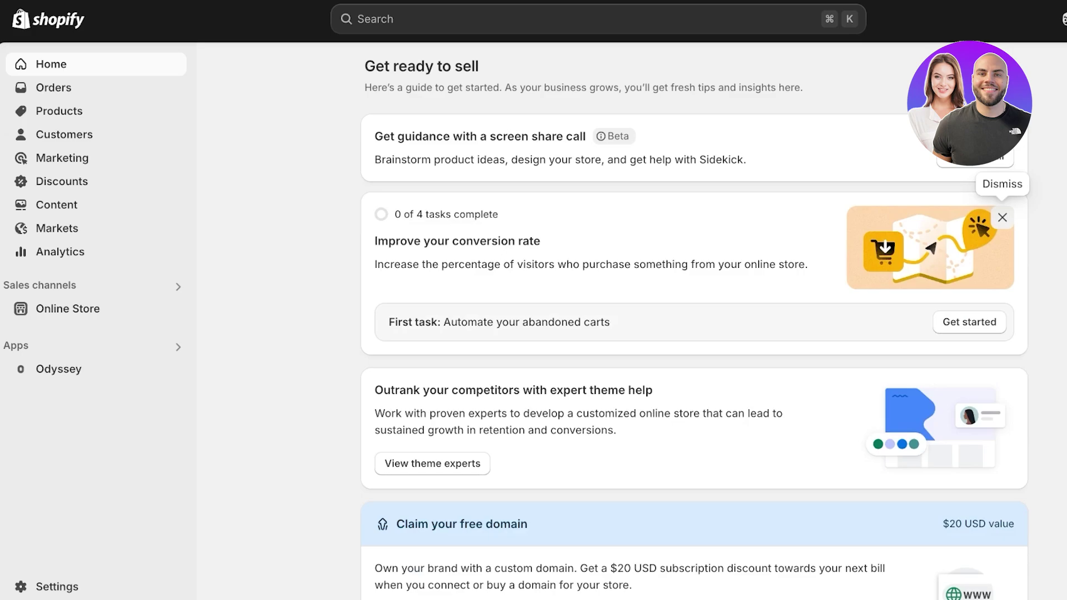
{"action": "left_click", "coordinate": [1002, 217]}
{"action": "left_click", "coordinate": [1002, 217]}
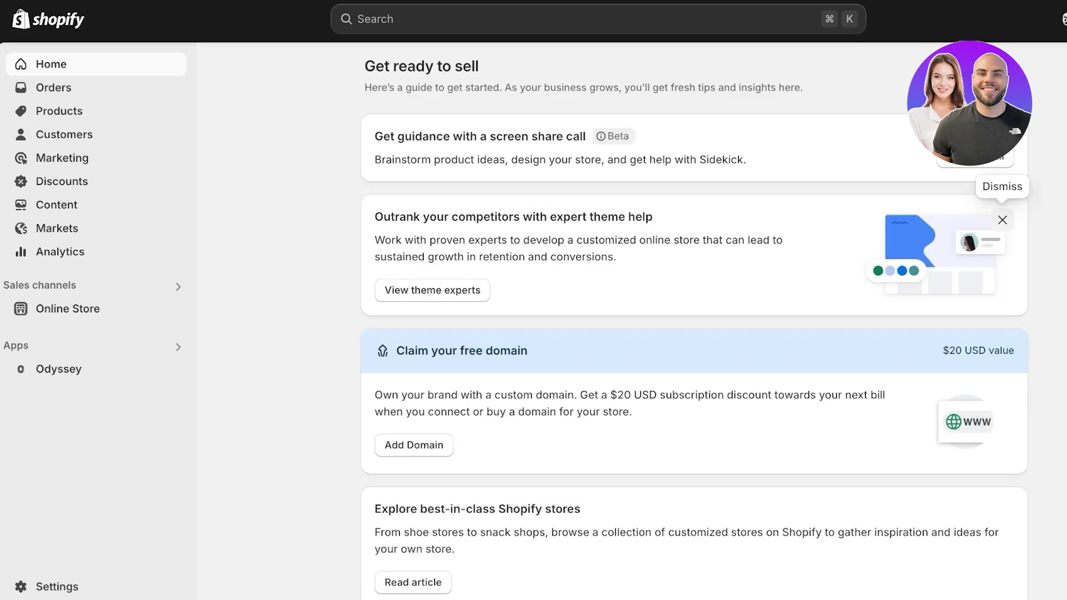
{"action": "left_click", "coordinate": [1002, 220]}
{"action": "left_click", "coordinate": [1002, 220]}
{"action": "left_click", "coordinate": [1003, 220]}
{"action": "left_click", "coordinate": [1002, 220]}
{"action": "left_click", "coordinate": [1002, 221]}
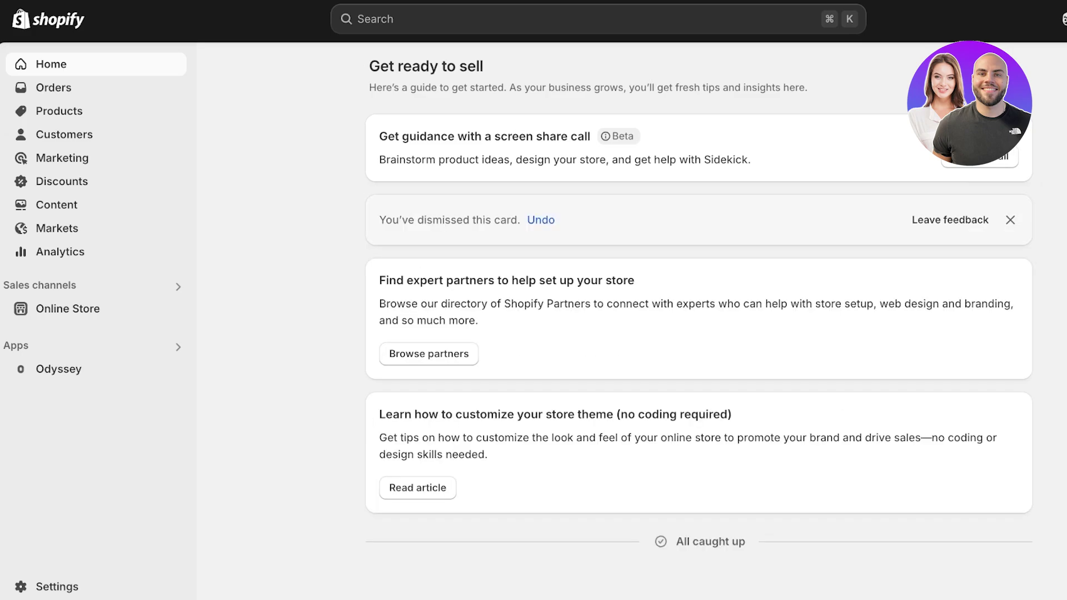
{"action": "left_click", "coordinate": [1010, 220]}
{"action": "left_click", "coordinate": [1010, 220]}
{"action": "left_click", "coordinate": [1010, 220]}
{"action": "left_click", "coordinate": [1010, 220]}
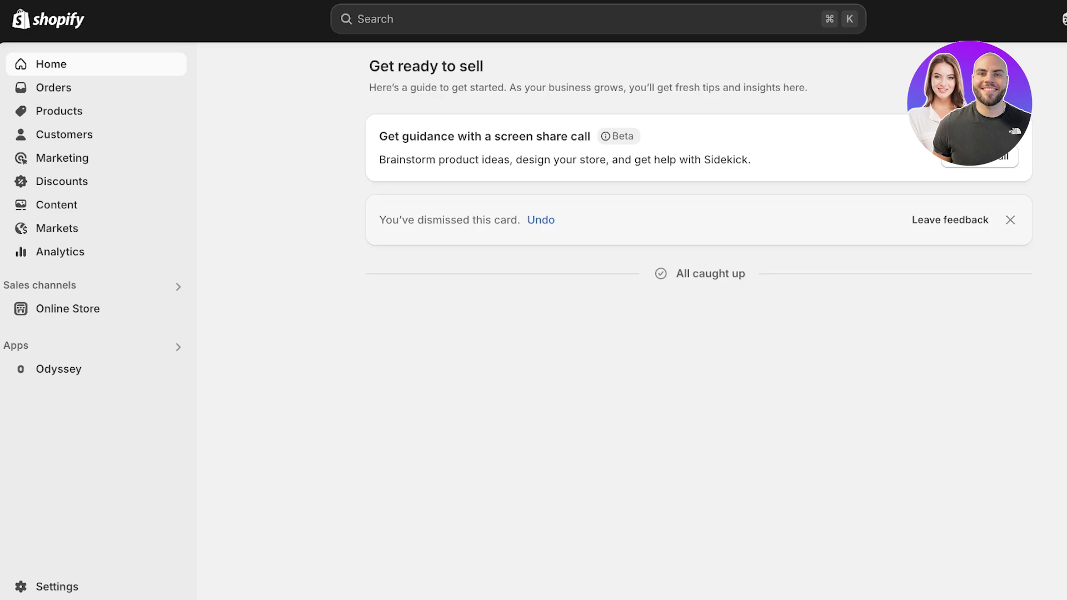